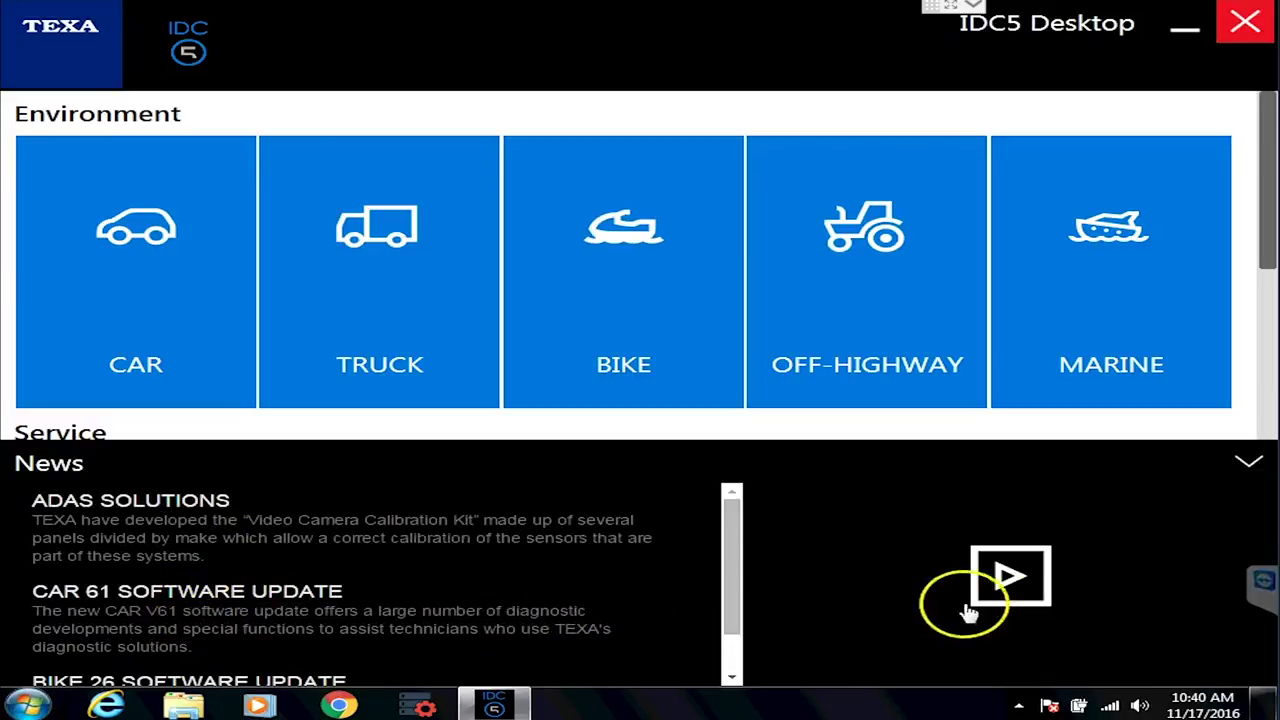
Step: Collapse the News feed, browse the Service tiles, and enter the TRUCK environment
left_click(1249, 461)
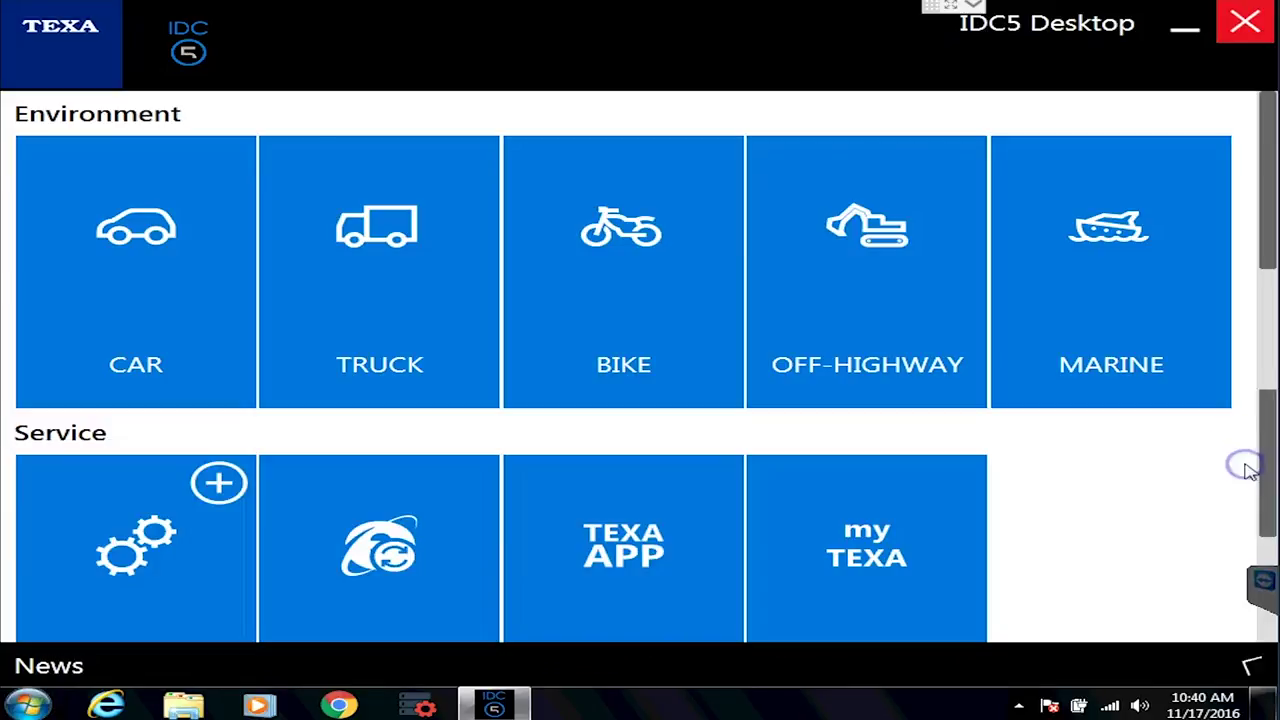
left_click(1250, 670)
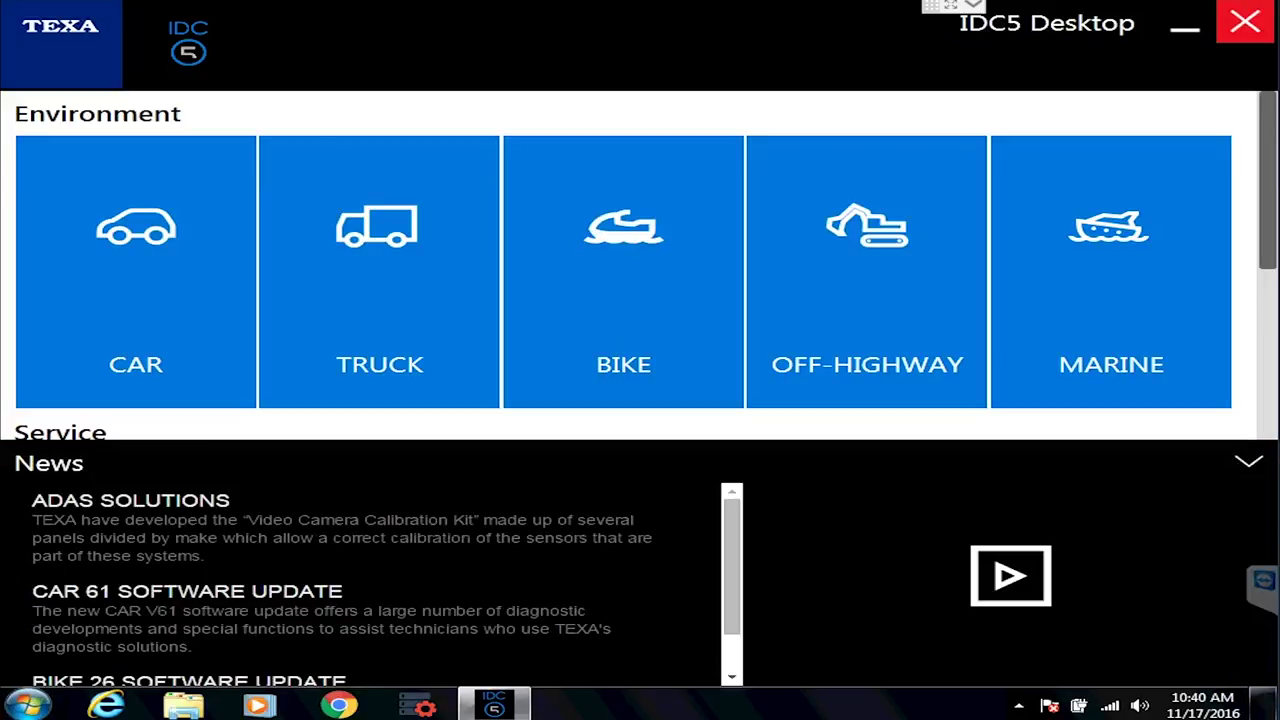
left_click(1253, 464)
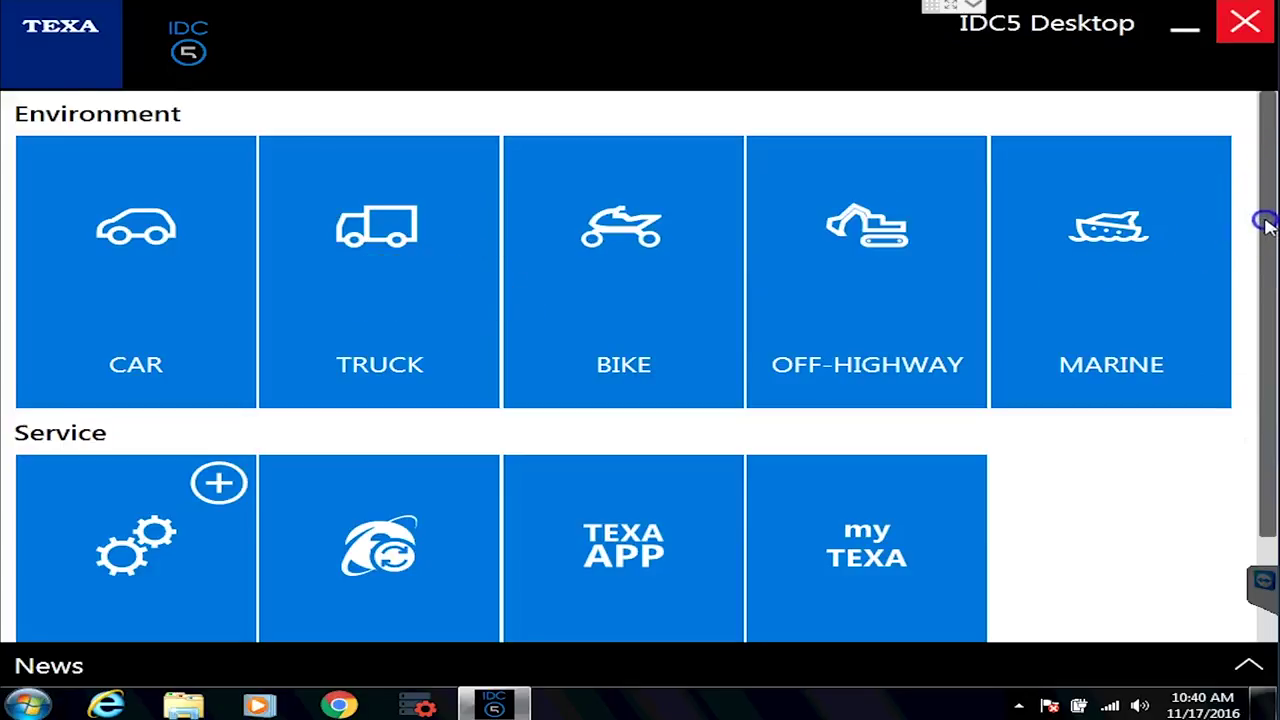
left_click_drag(1266, 240, 1218, 345)
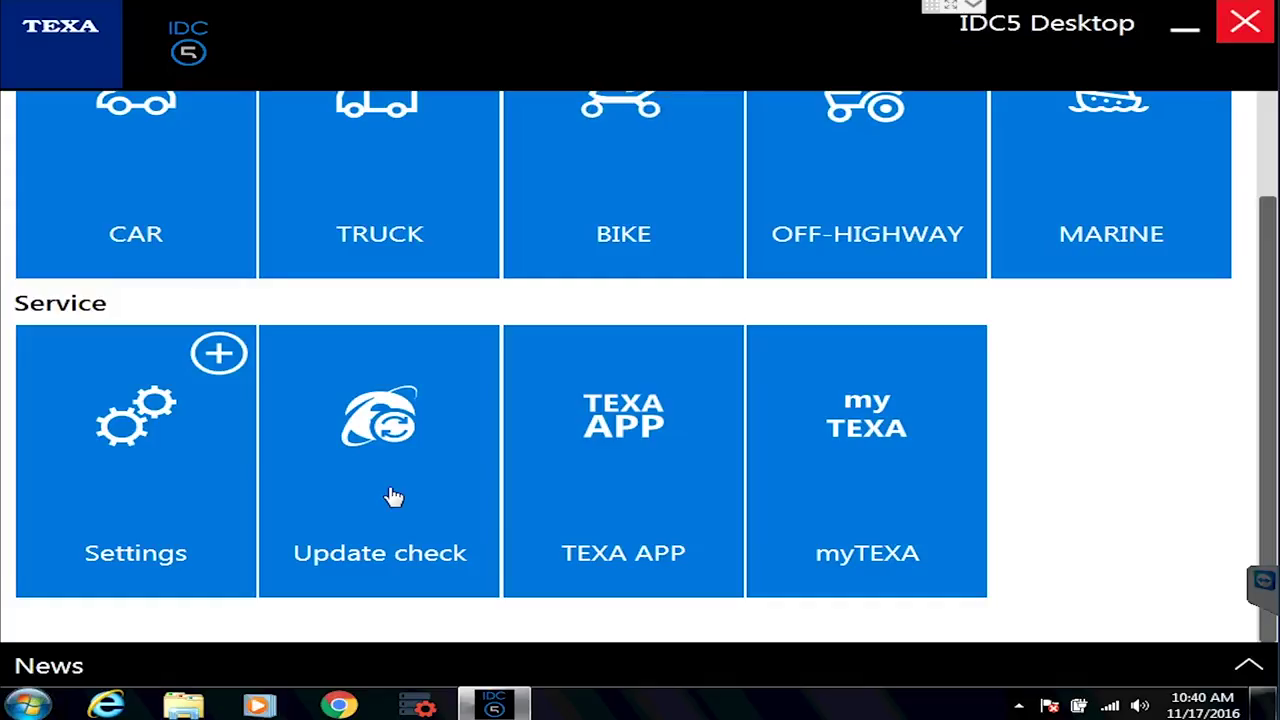
left_click(177, 450)
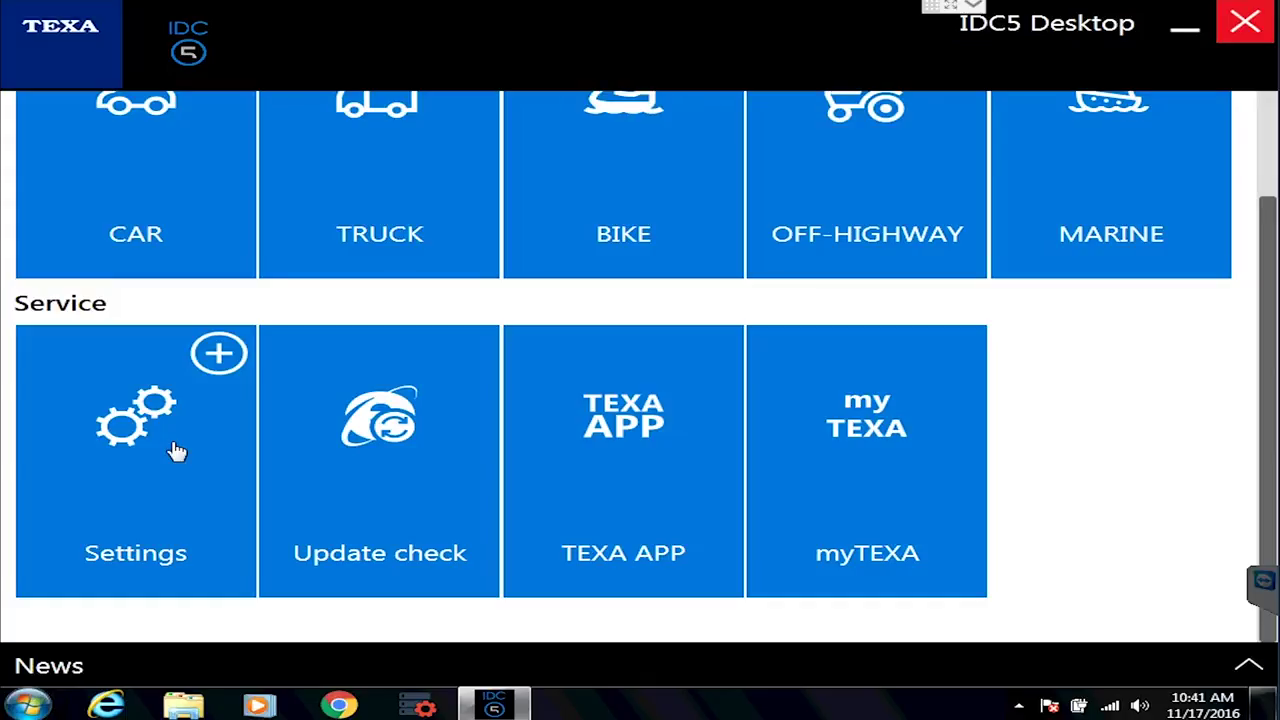
left_click(1266, 124)
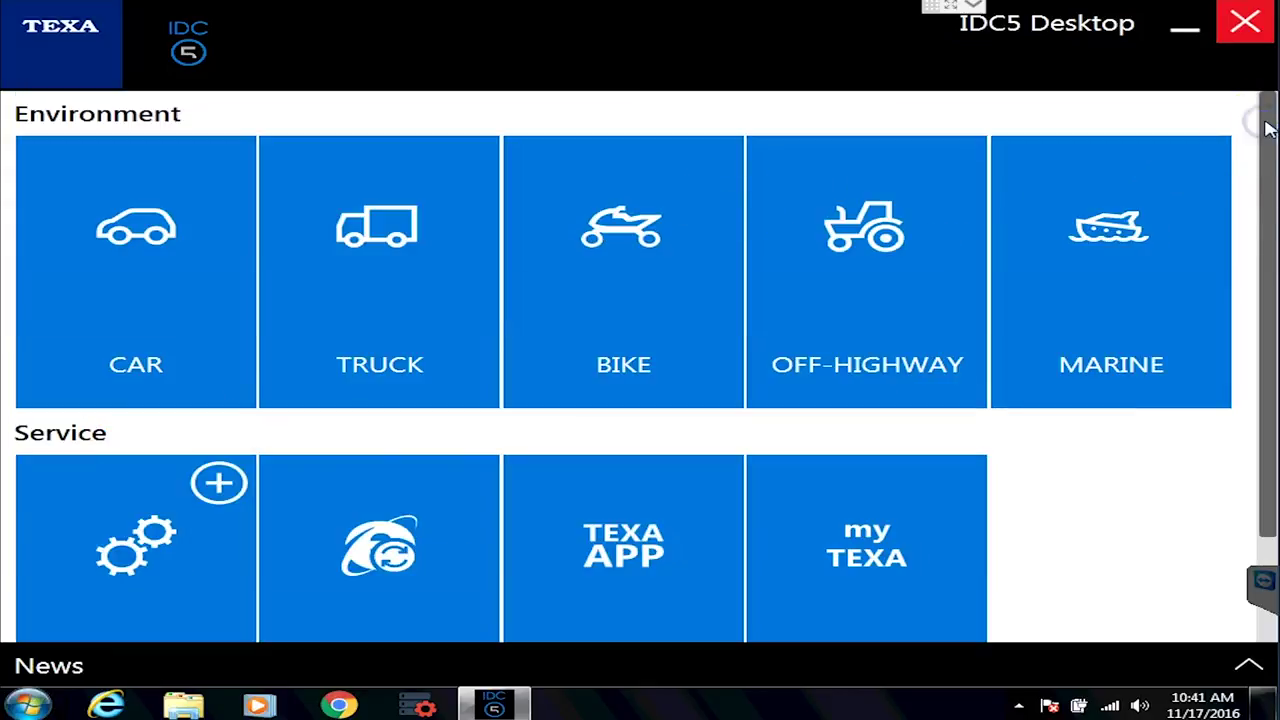
Step: Open the truck Diagnosis section and look around its pages
left_click(396, 290)
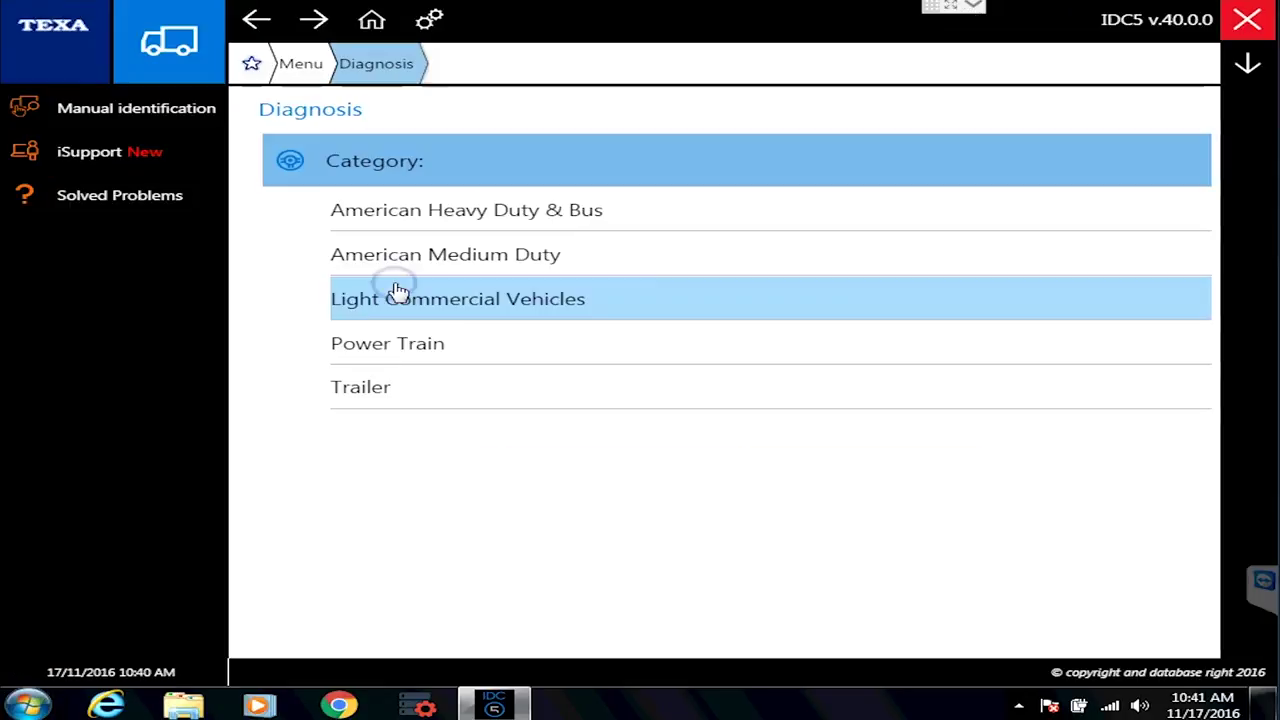
left_click(740, 232)
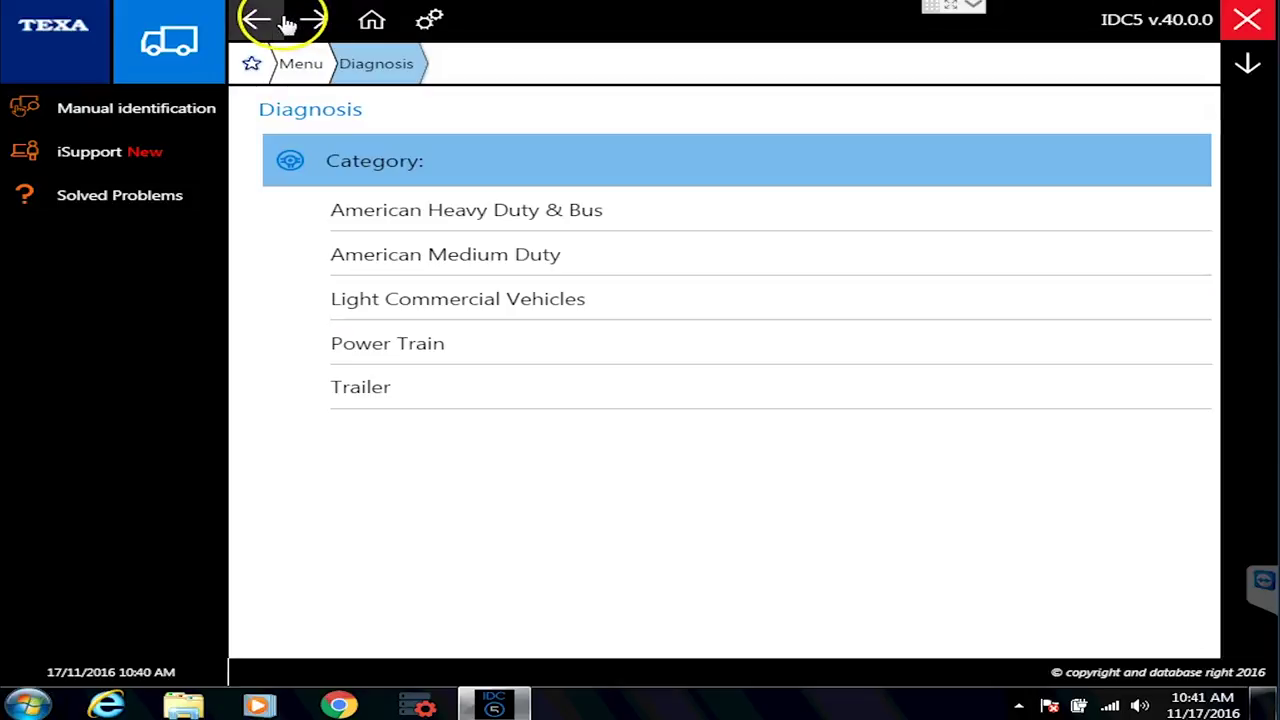
left_click(374, 24)
left_click(432, 22)
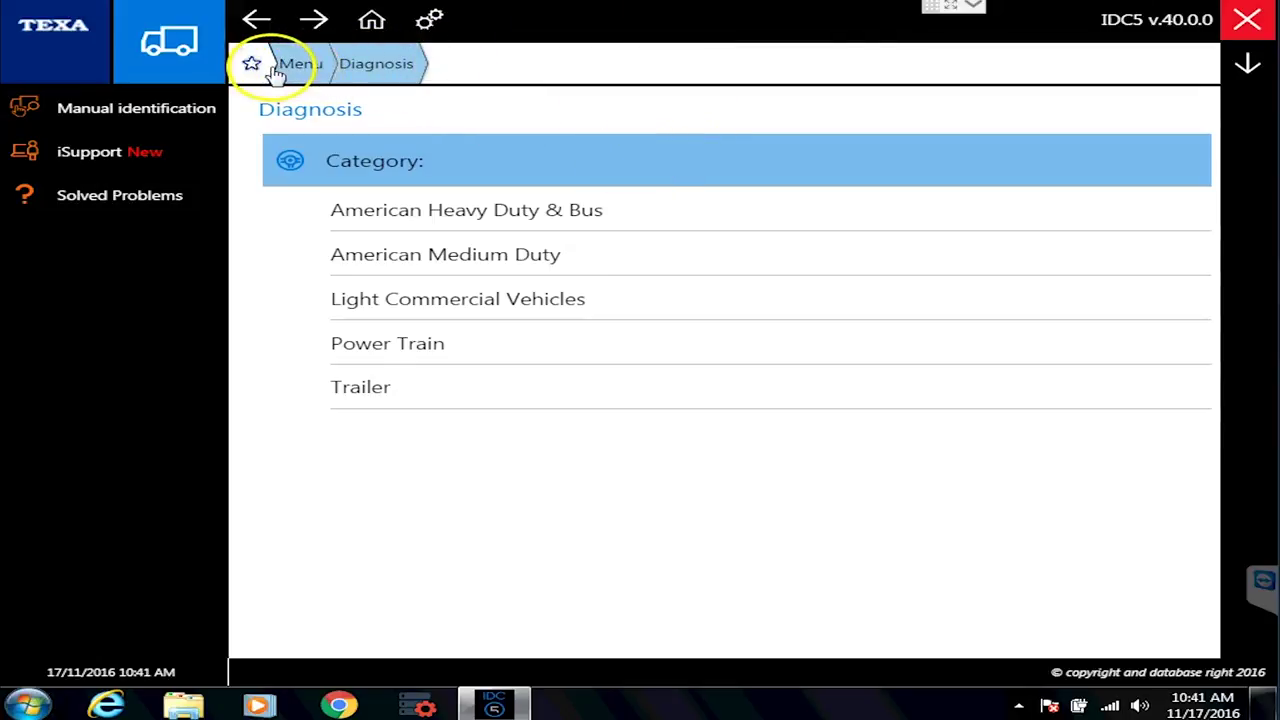
Step: Browse American Heavy Duty & Bus makes, viewing ALEXANDER DENNIS, then return Home
left_click(435, 211)
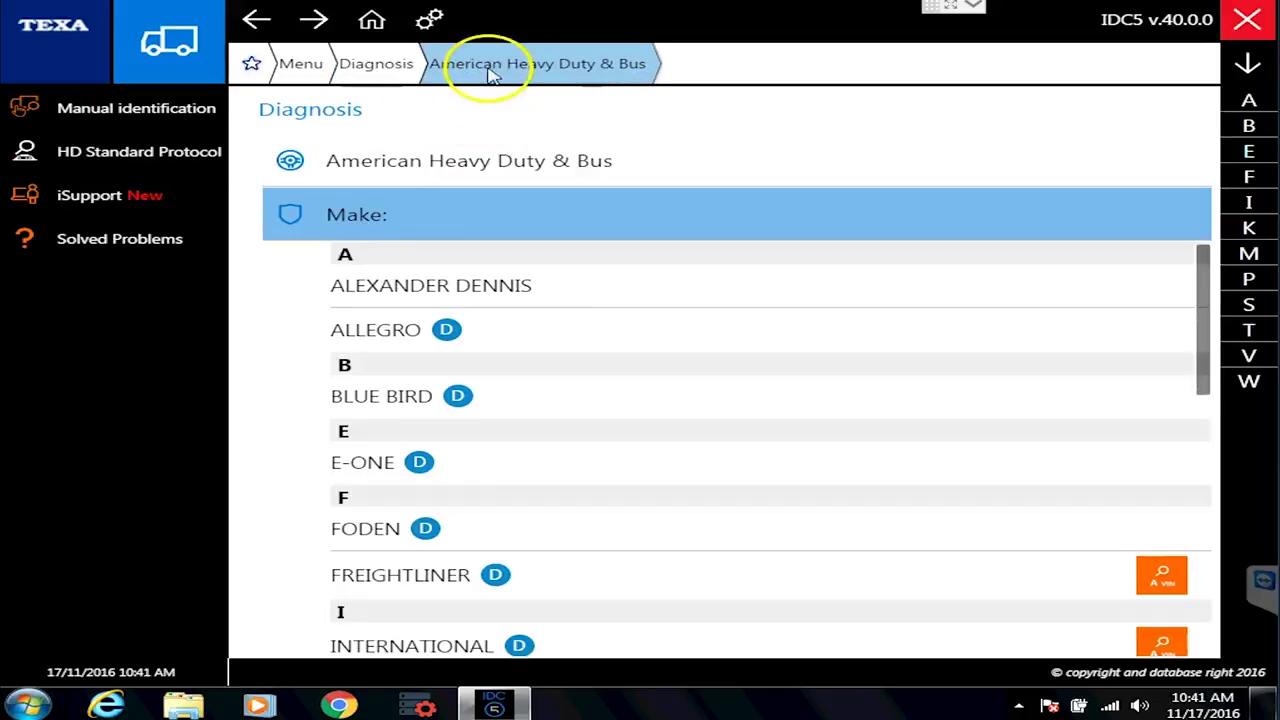
left_click(405, 293)
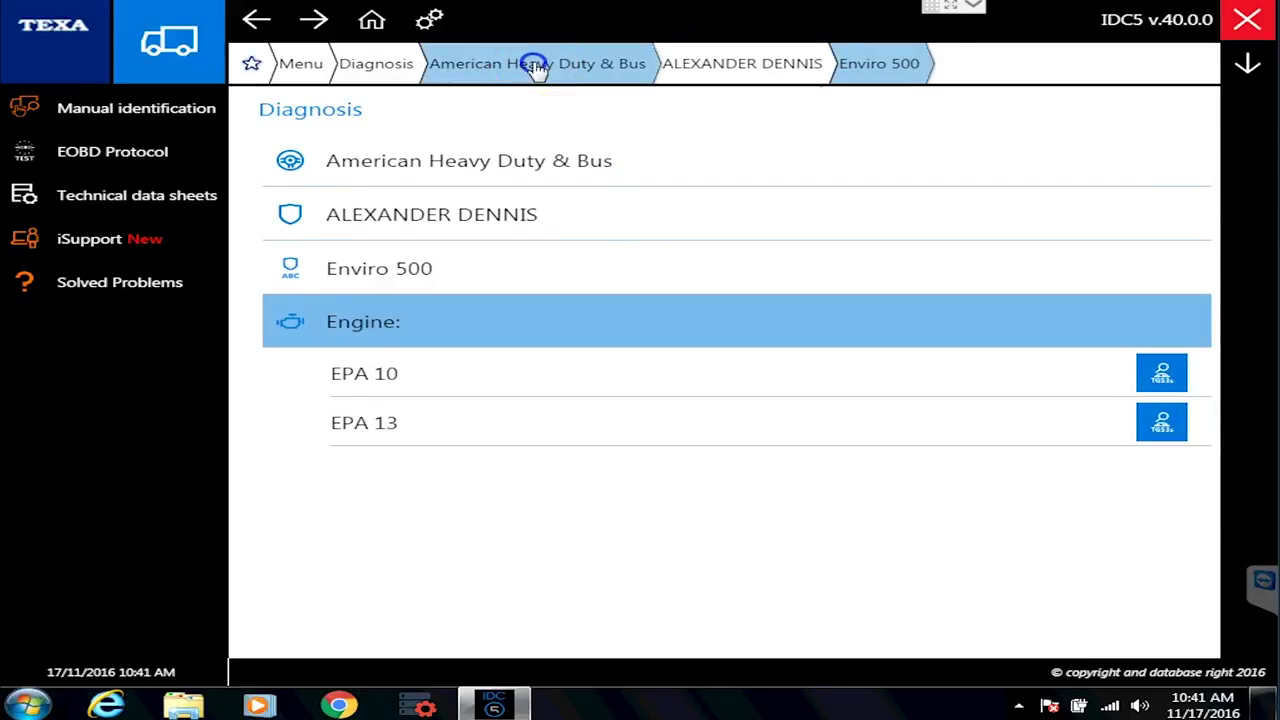
left_click(540, 68)
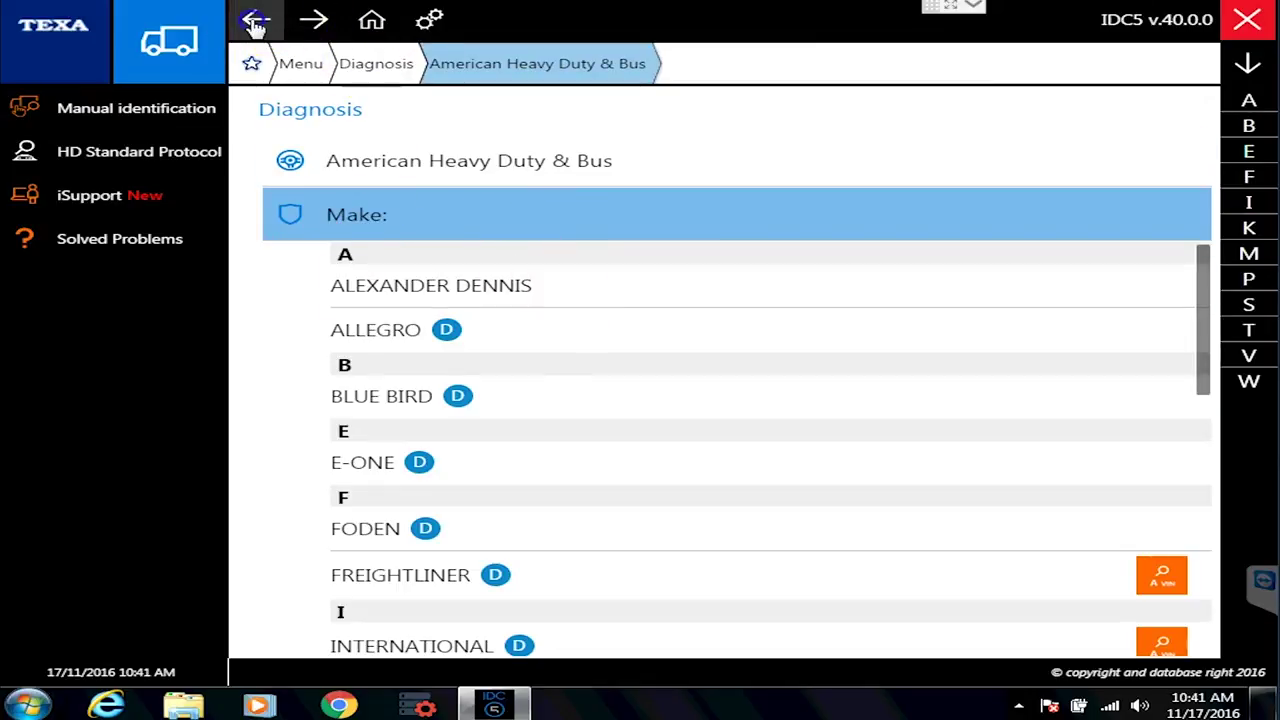
left_click(374, 24)
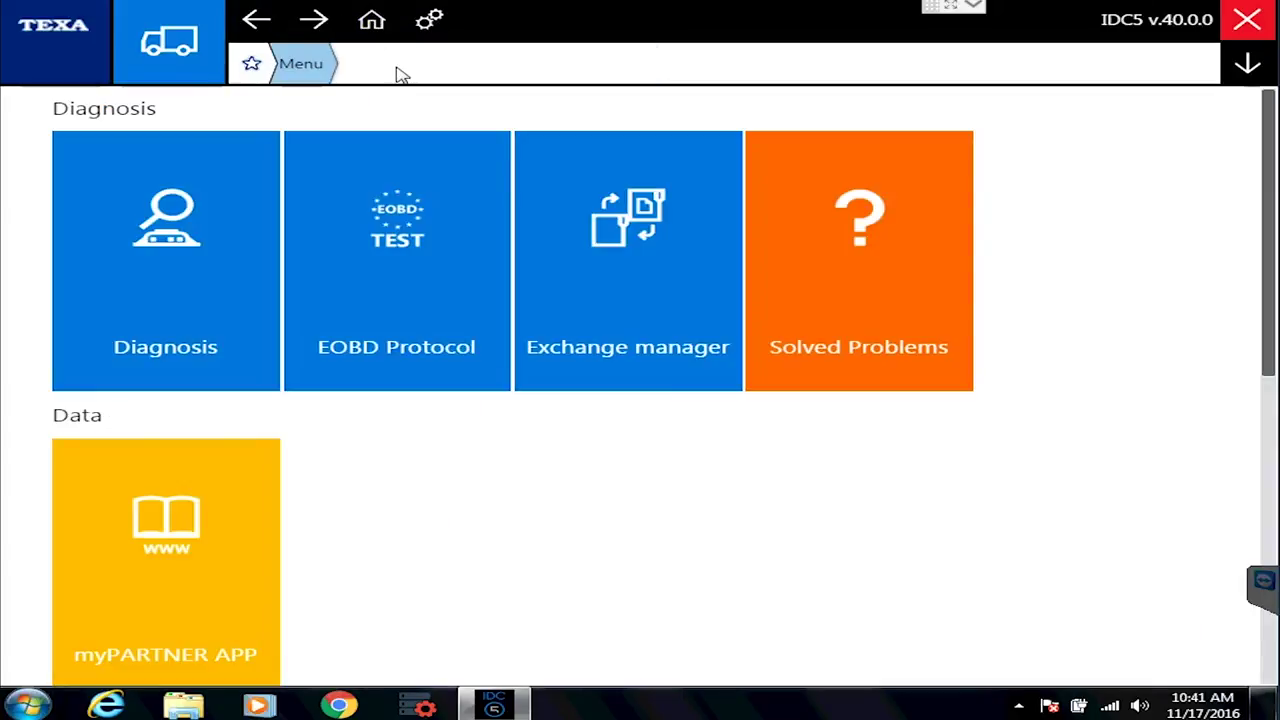
left_click(229, 263)
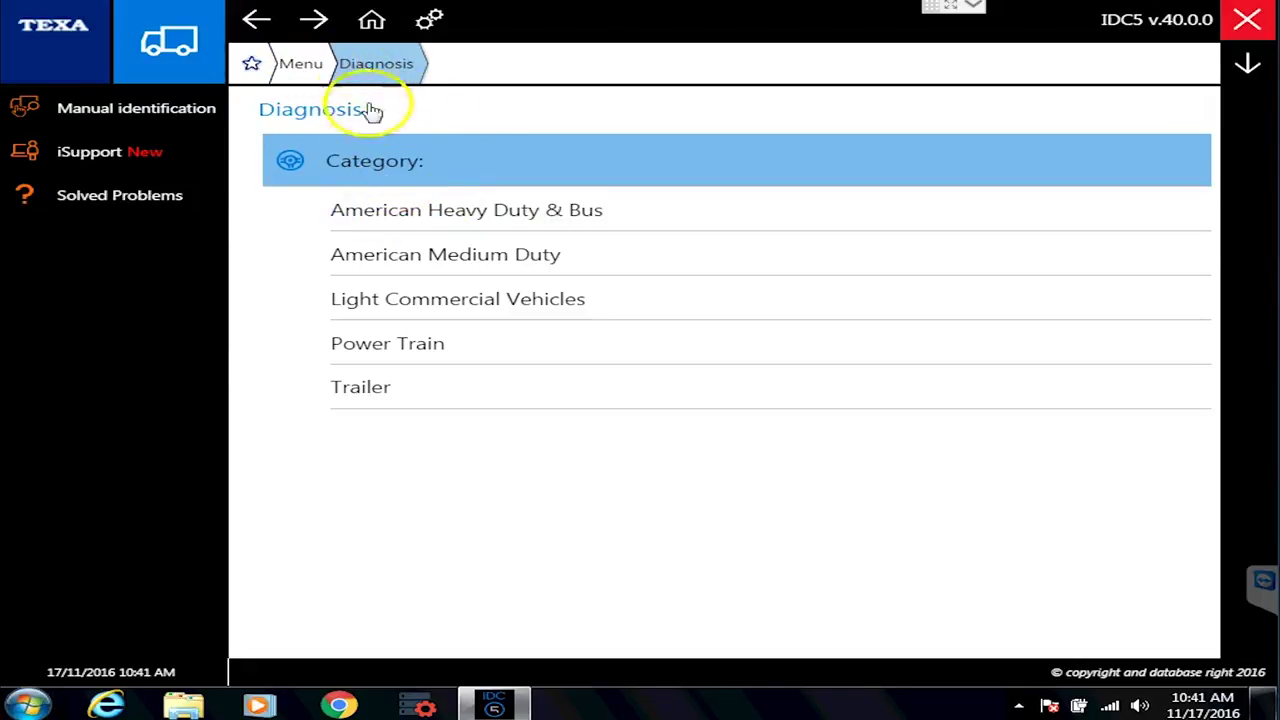
left_click(305, 66)
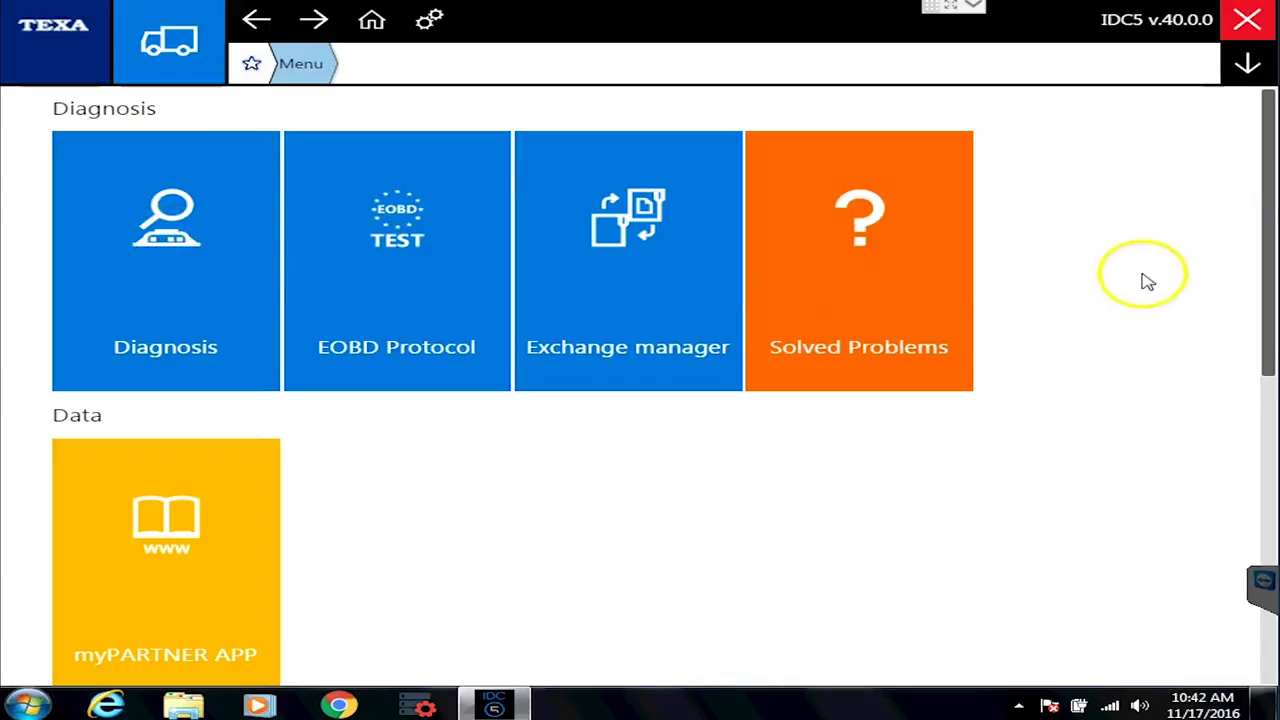
left_click_drag(1266, 200, 1268, 403)
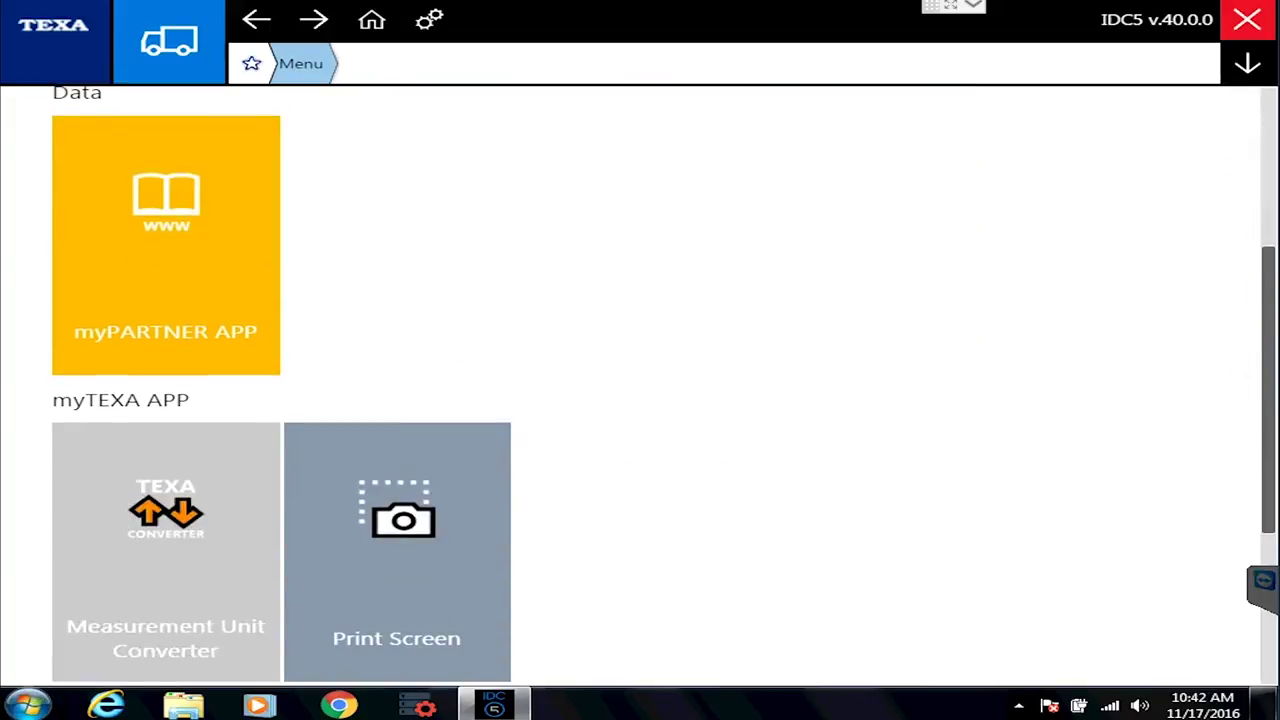
left_click(1258, 128)
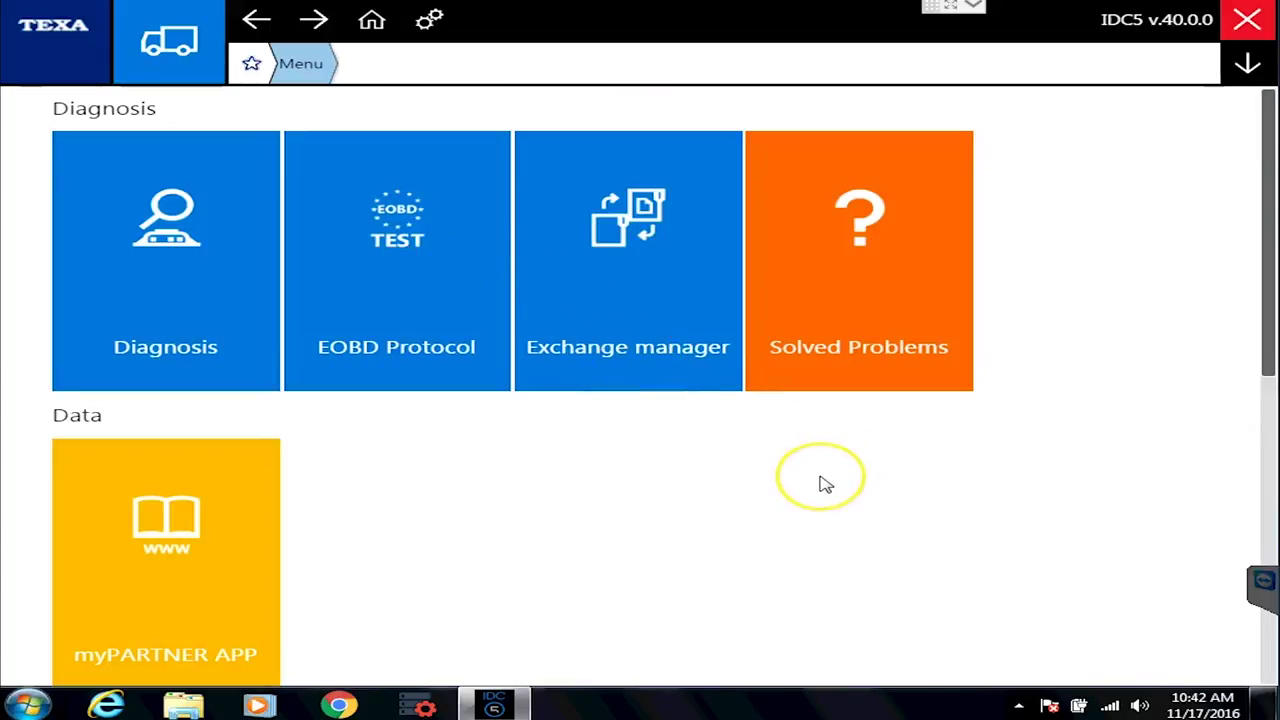
scroll(820, 484, "down", 5)
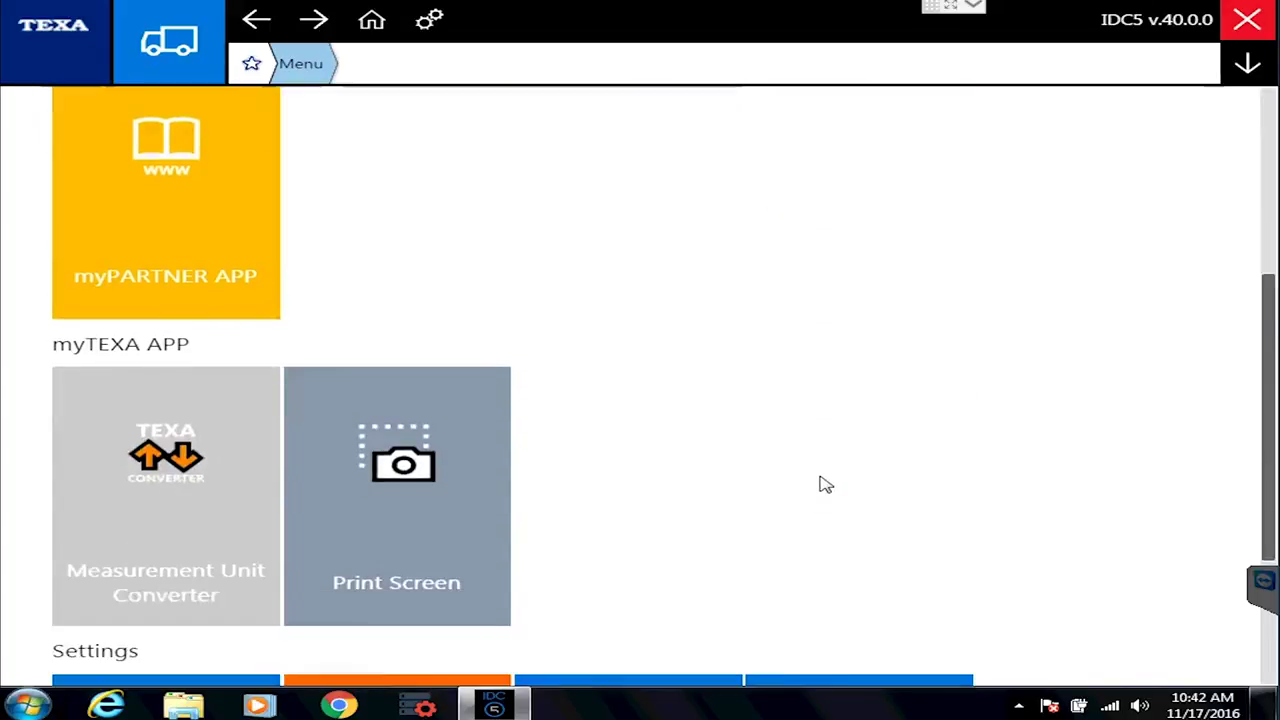
scroll(820, 484, "down", 1)
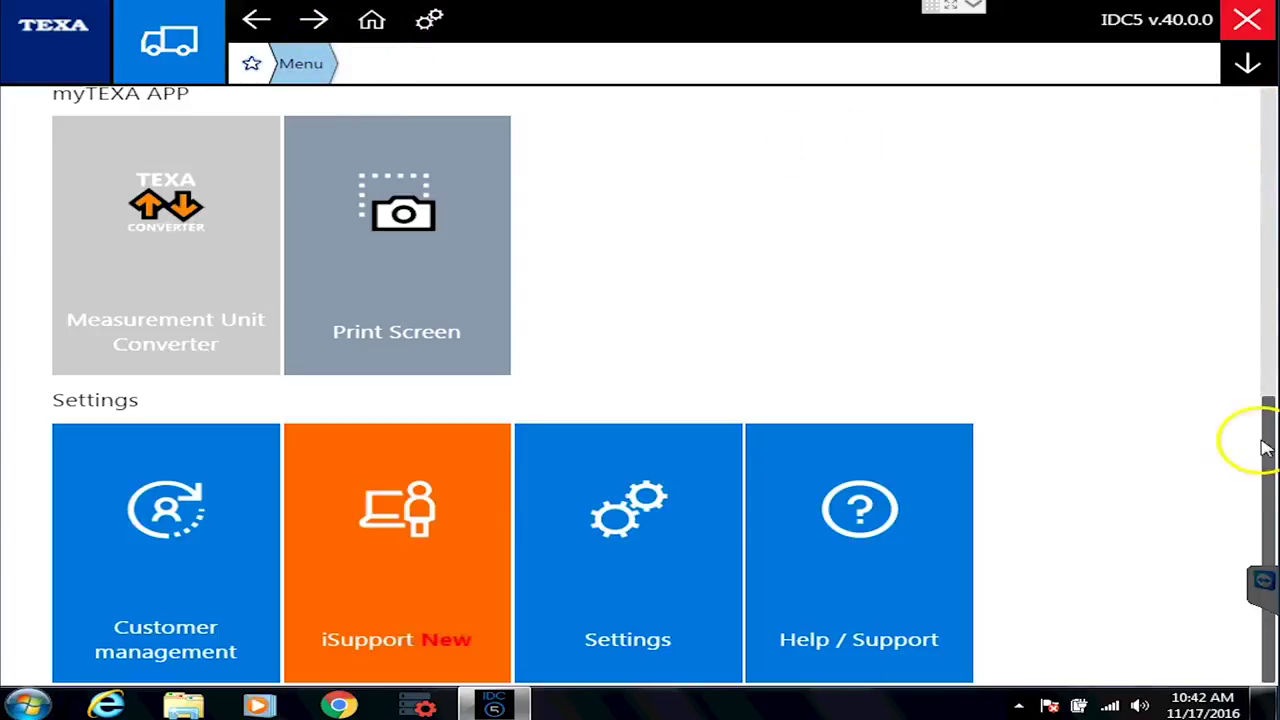
left_click_drag(1268, 450, 1266, 112)
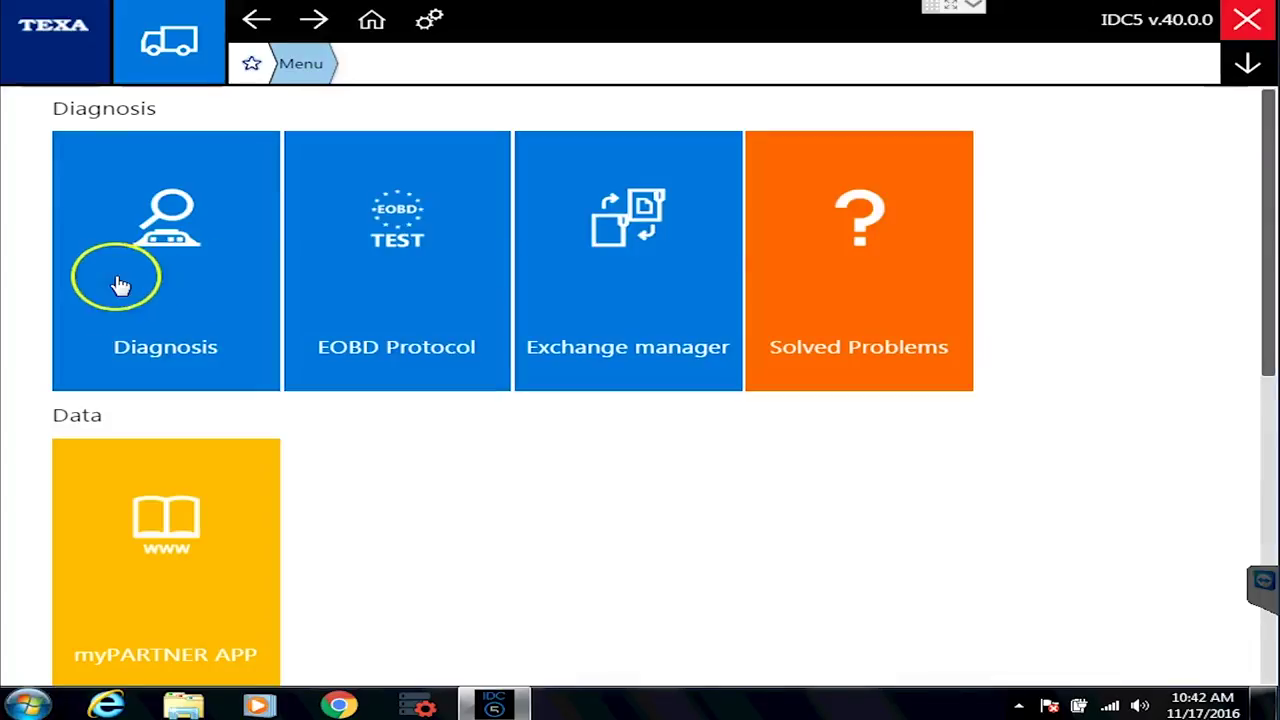
Step: Open Diagnosis from the main menu to list the five truck vehicle categories
left_click(187, 258)
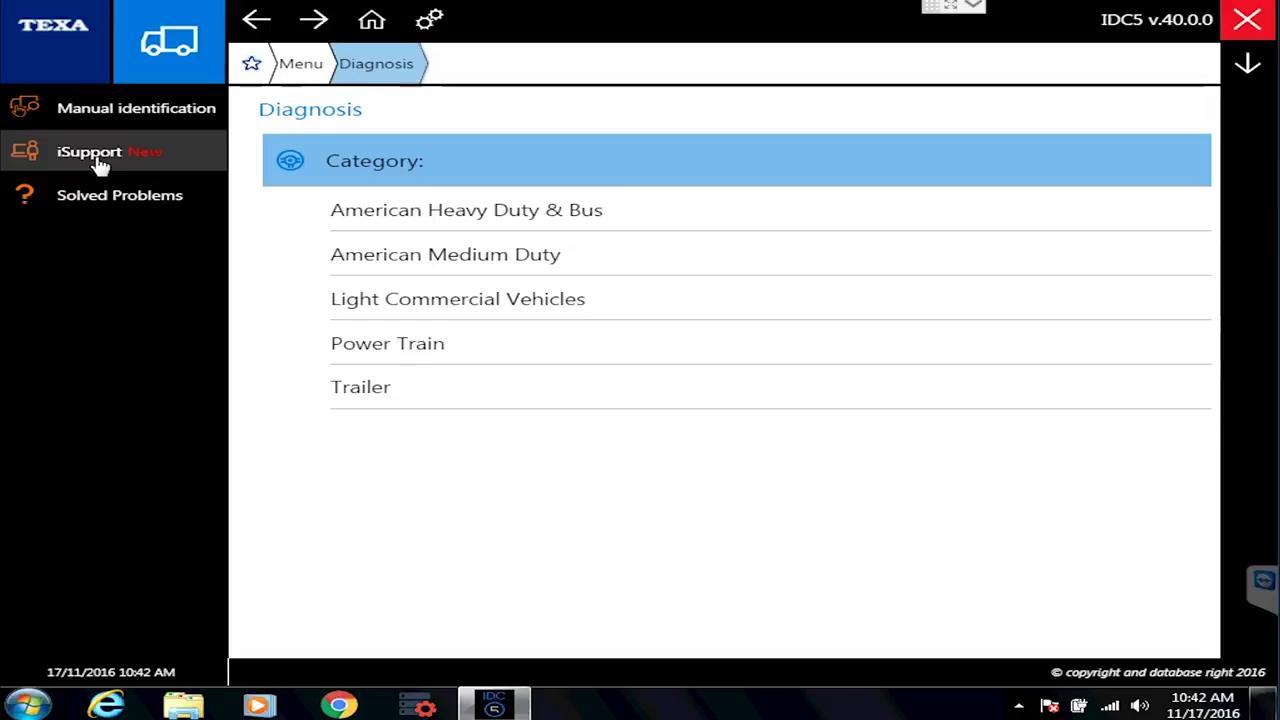
Step: Look at the iSupport technical help service, then close its window
left_click(98, 158)
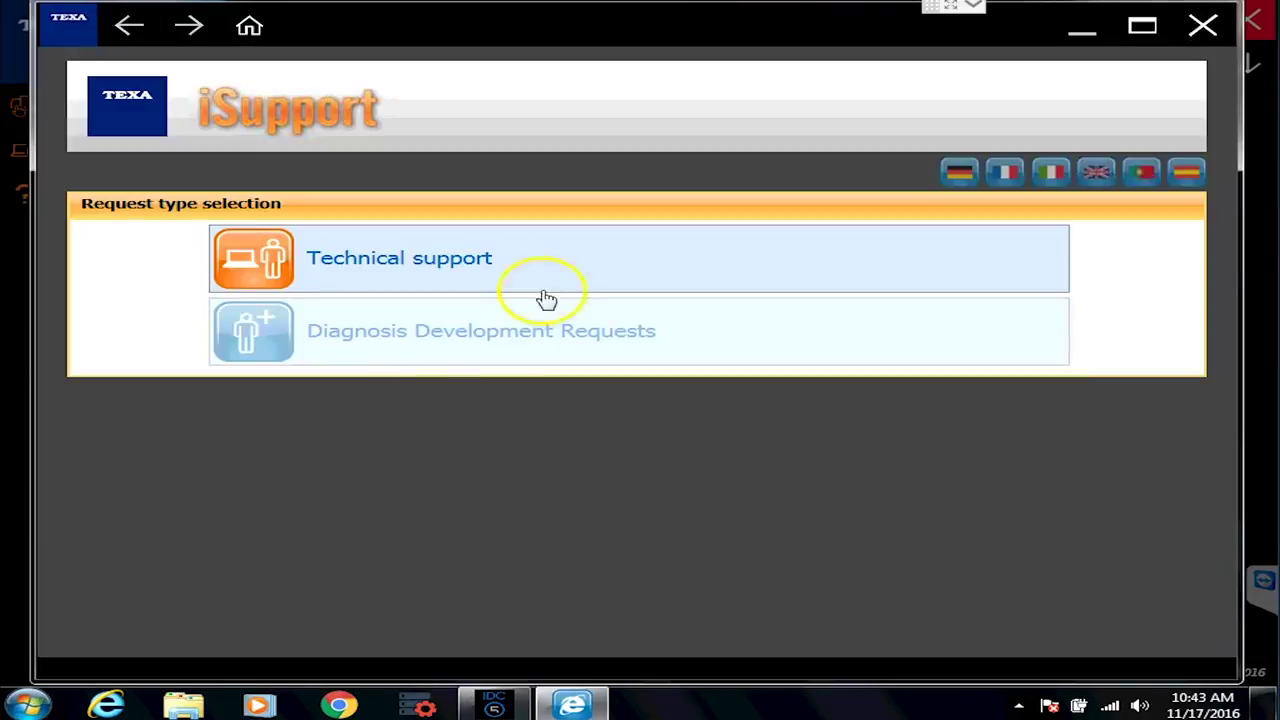
left_click(400, 262)
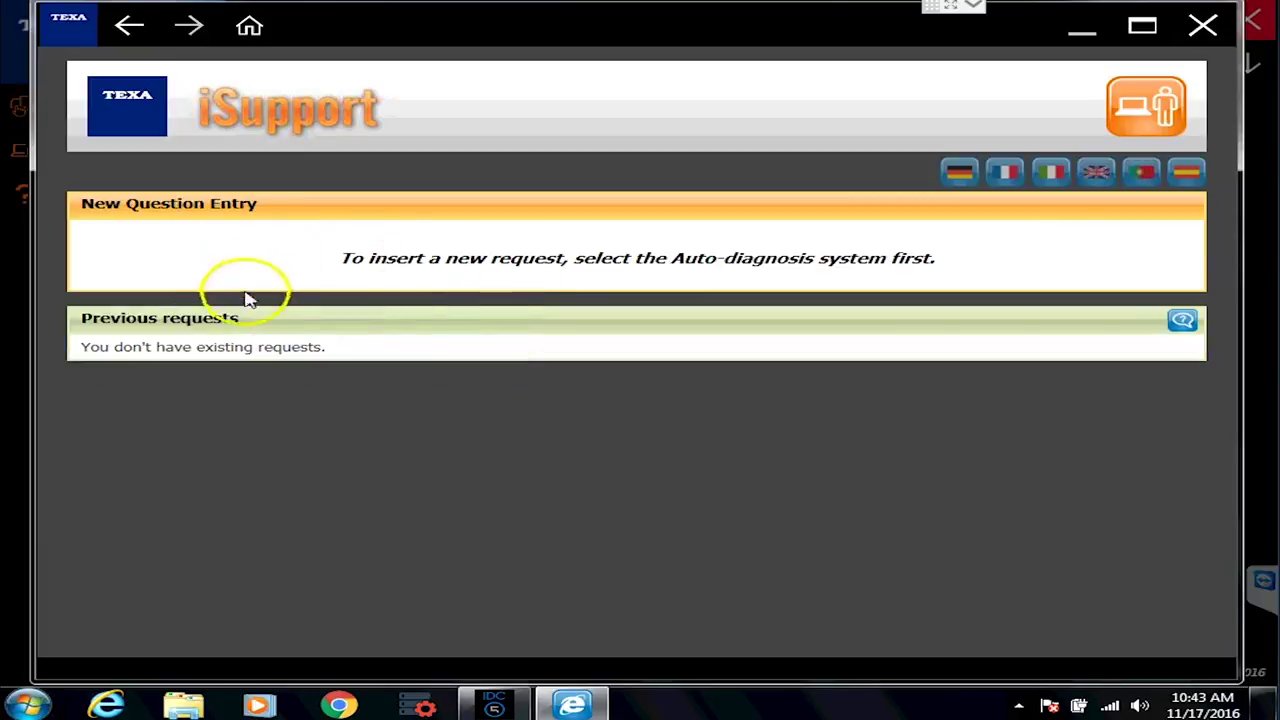
left_click(1202, 22)
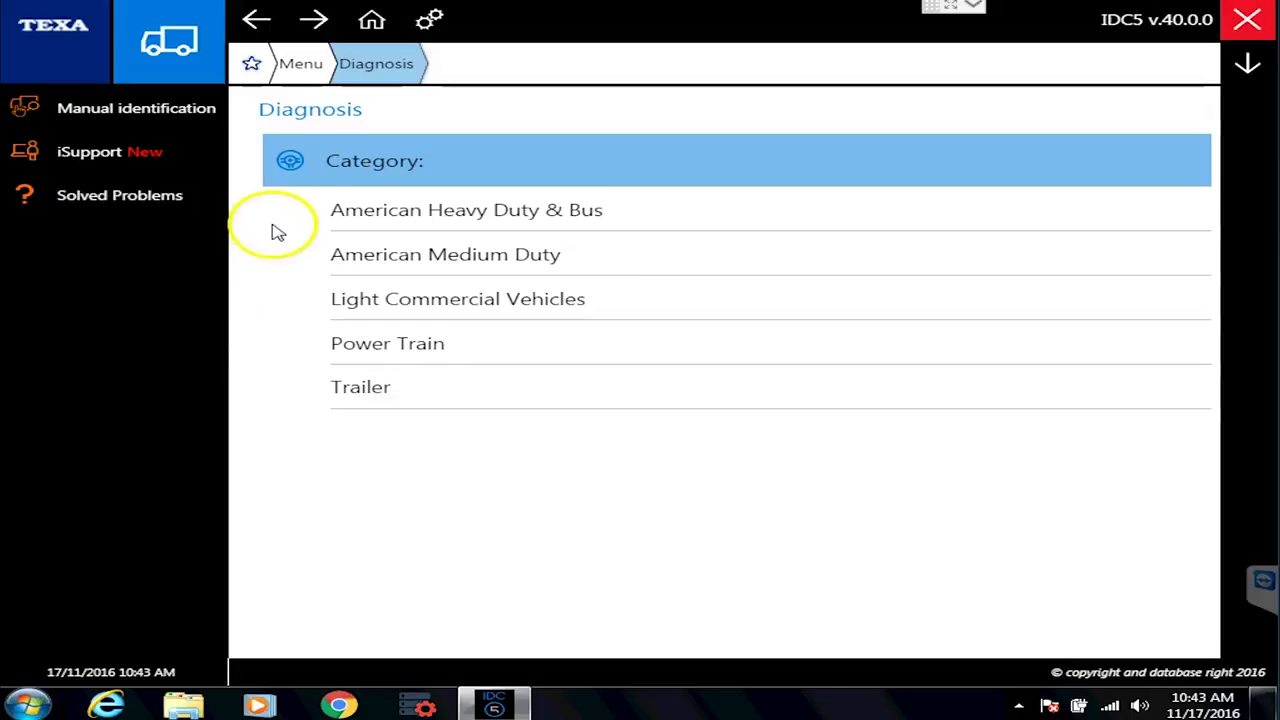
left_click(86, 110)
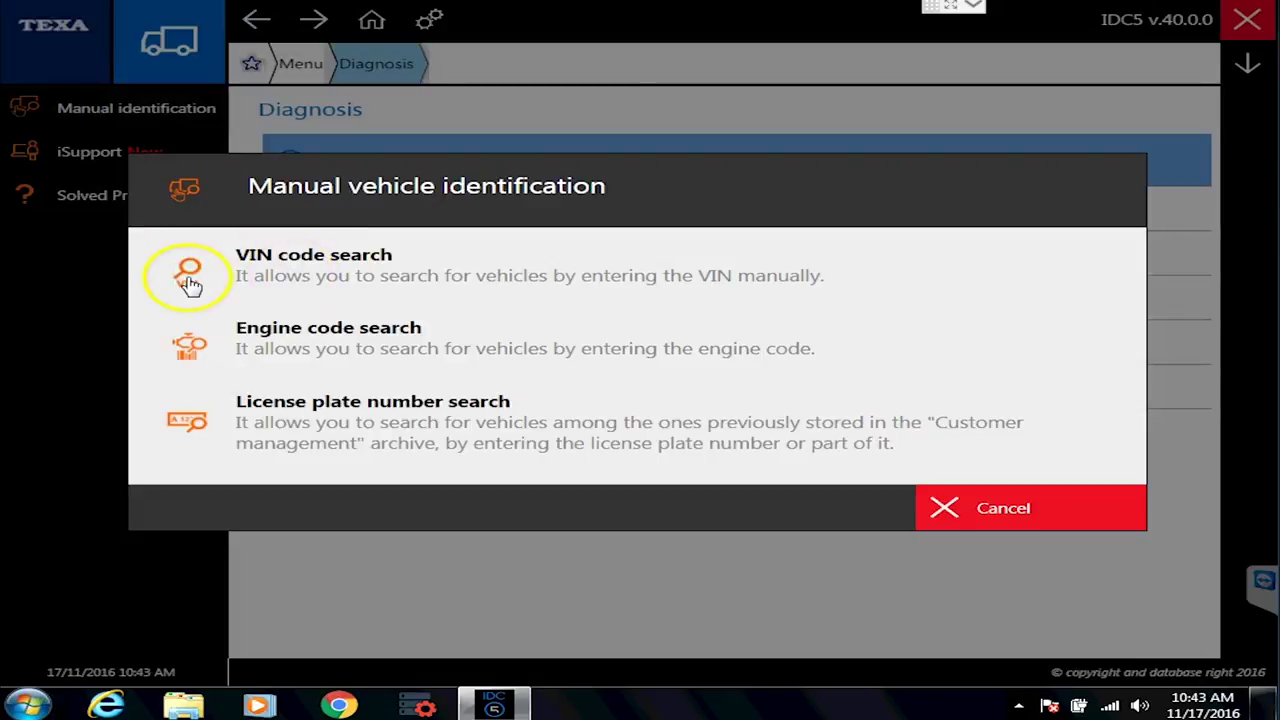
left_click(190, 276)
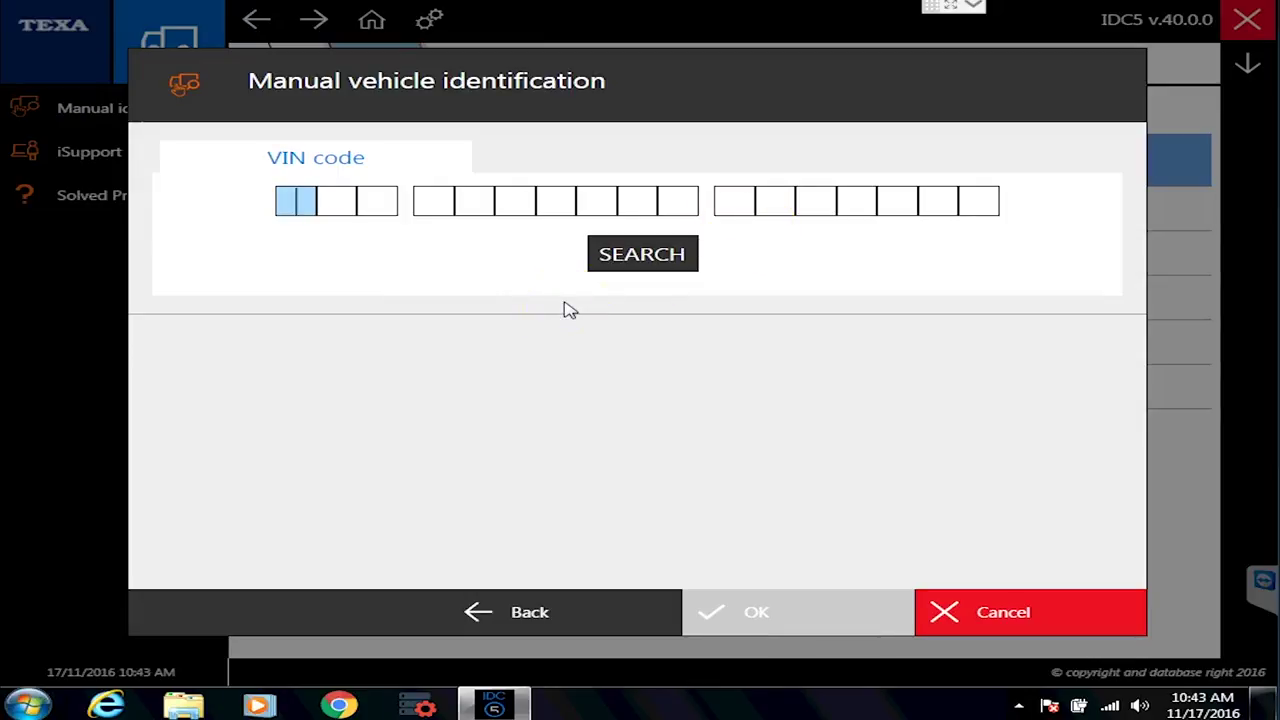
left_click(1051, 614)
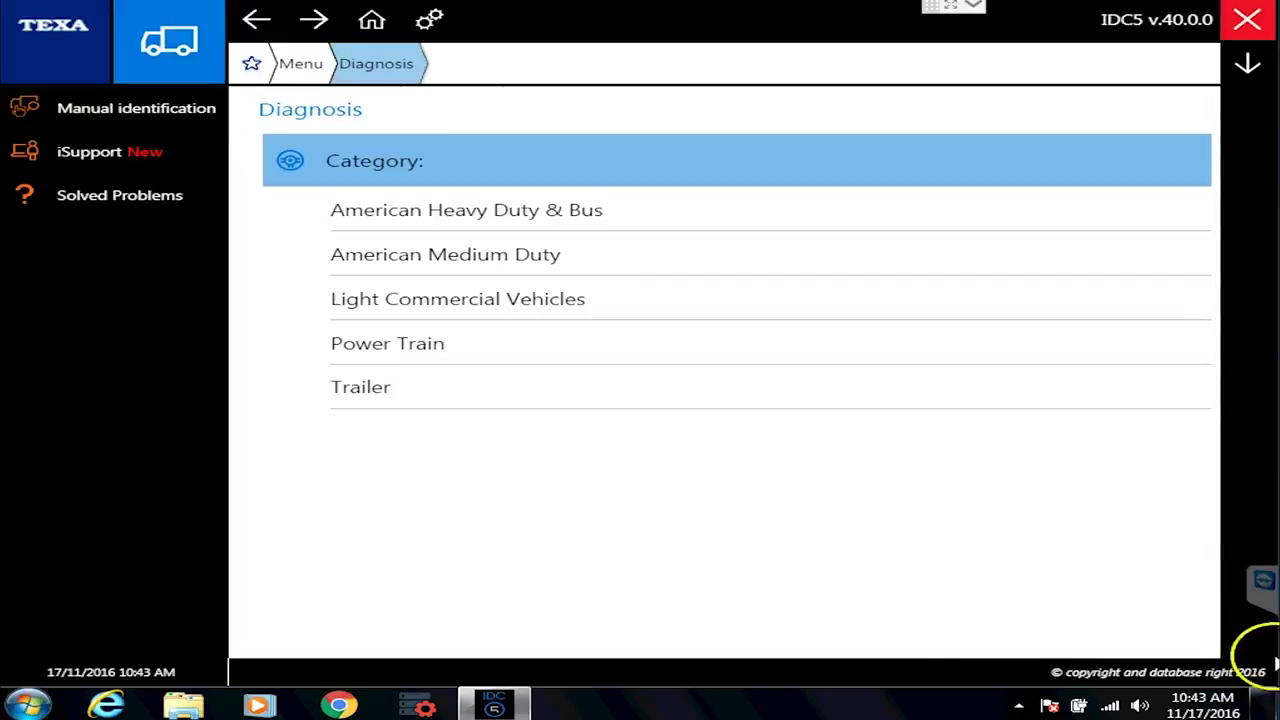
left_click(117, 112)
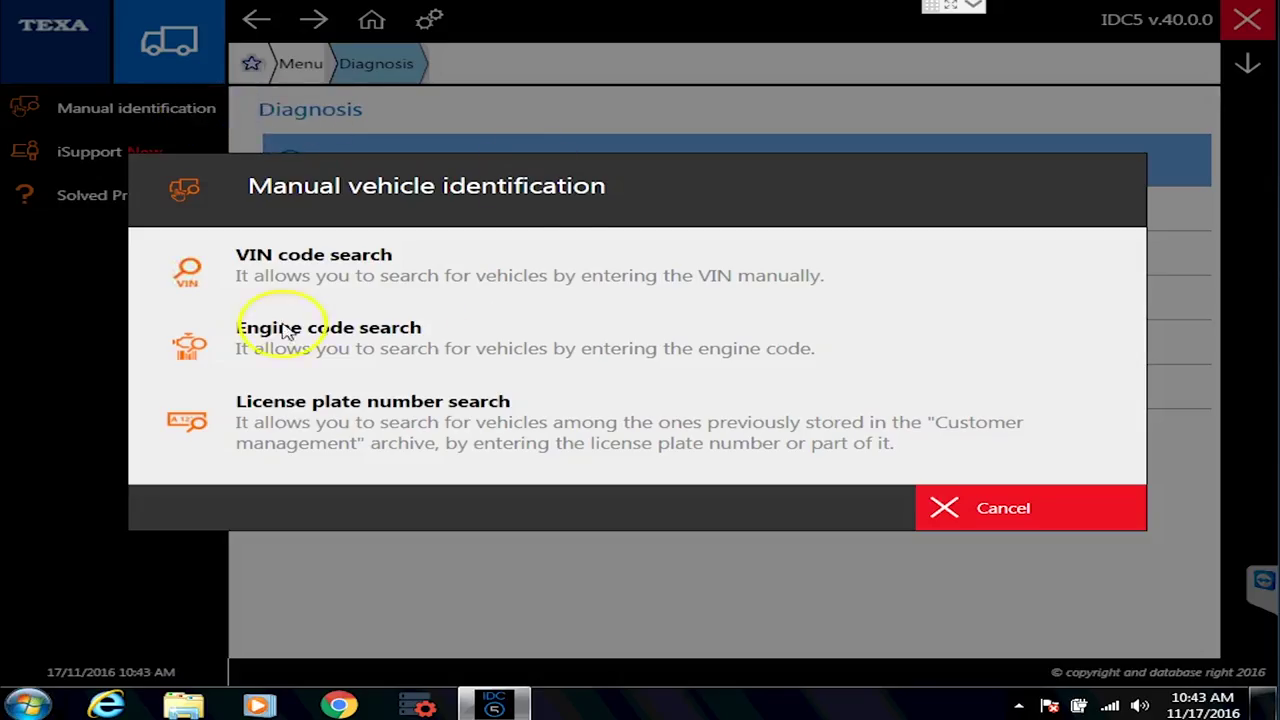
left_click(200, 347)
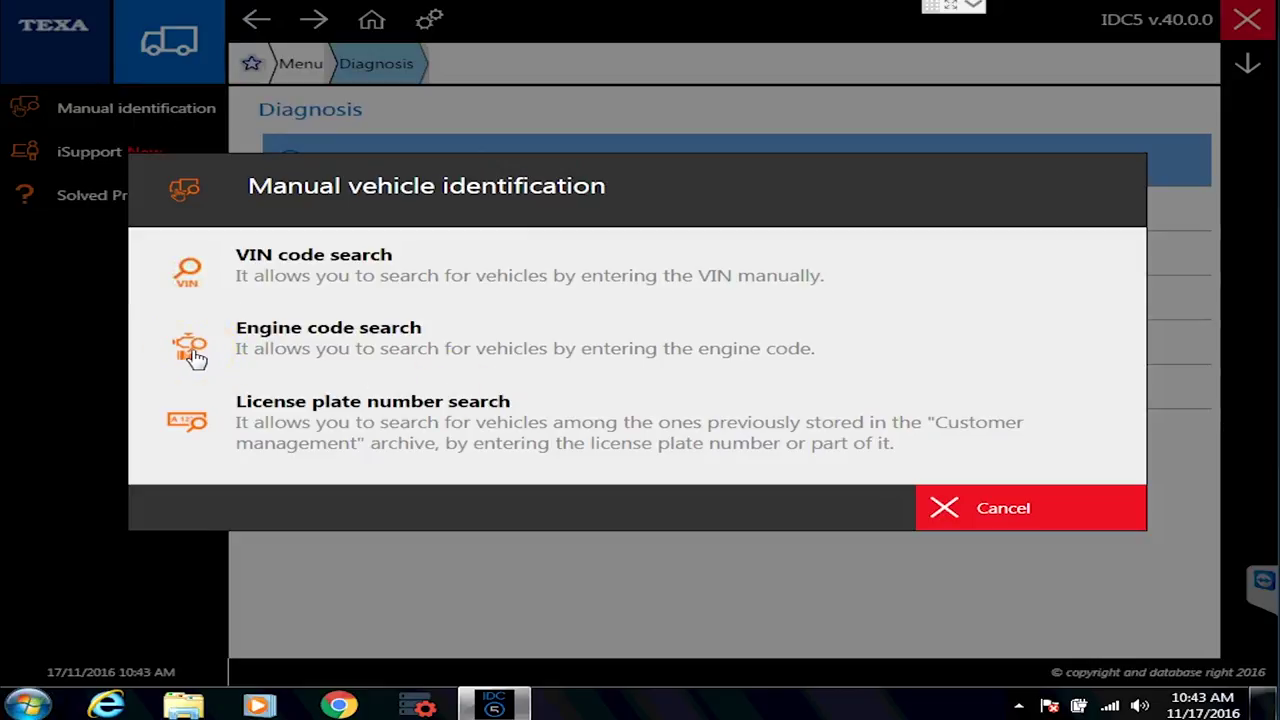
left_click(248, 436)
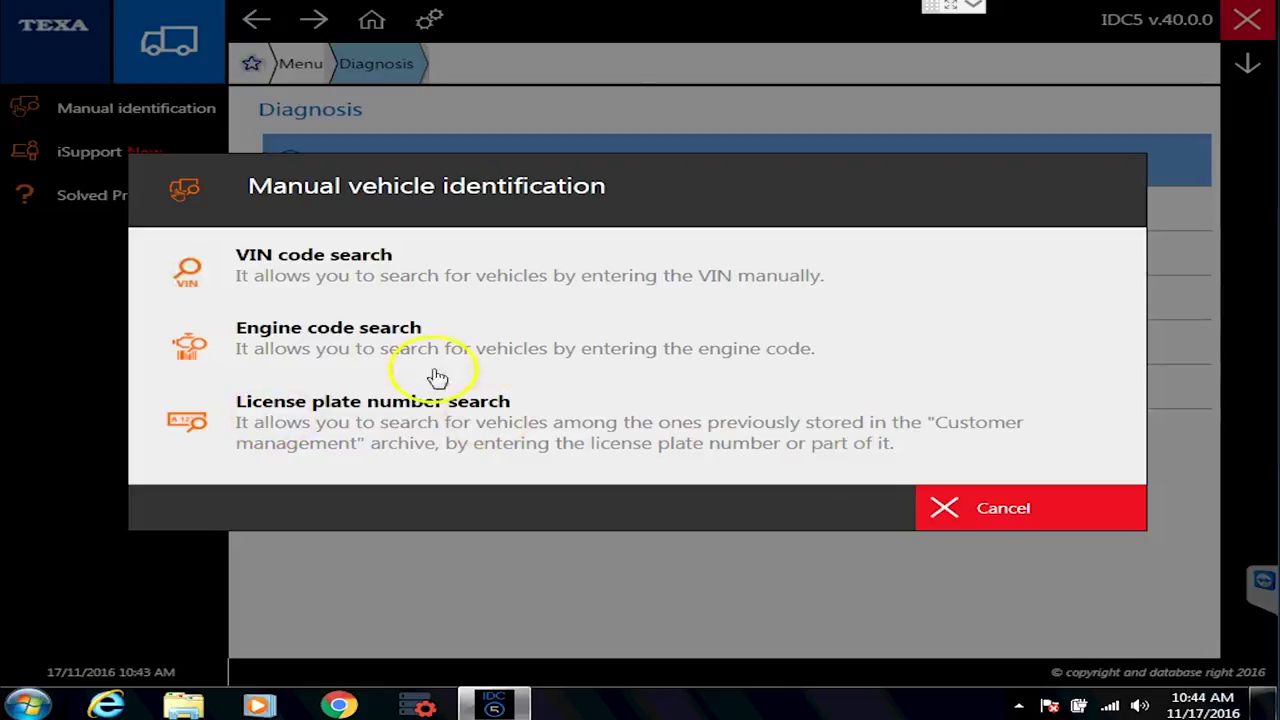
left_click(1010, 510)
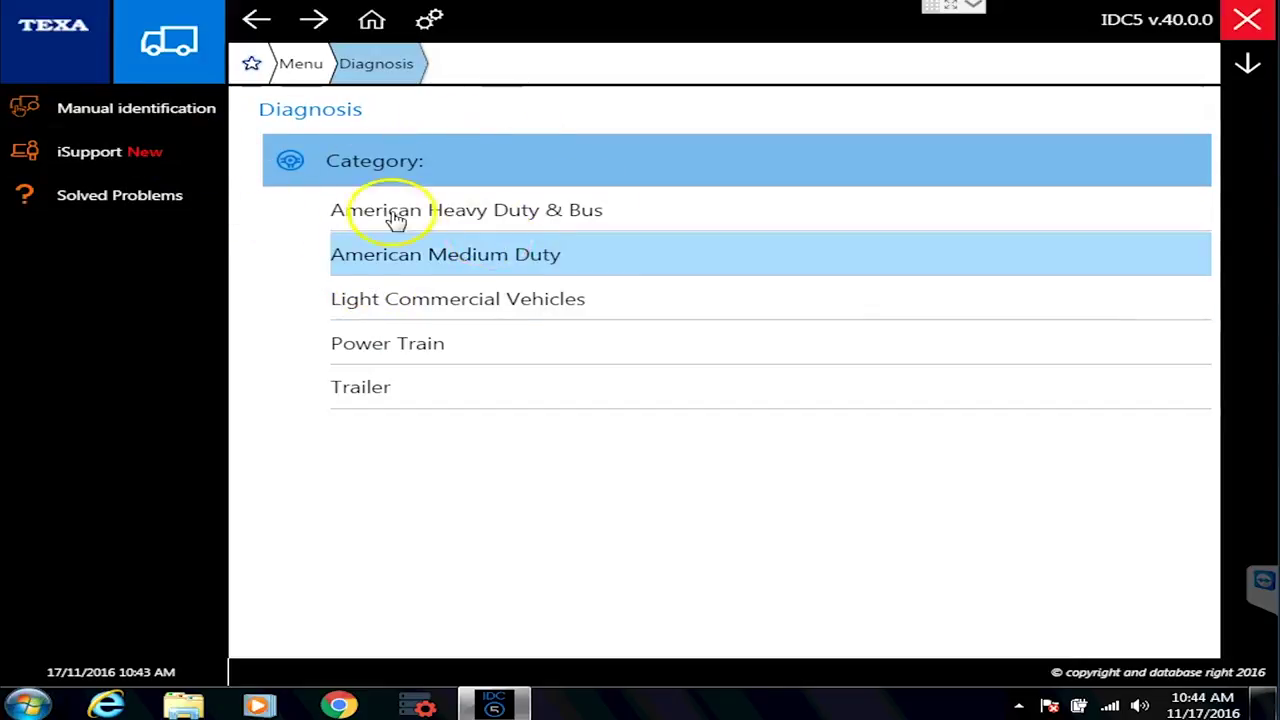
Step: Open American Heavy Duty & Bus and scroll the Make list down to FREIGHTLINER
left_click(395, 219)
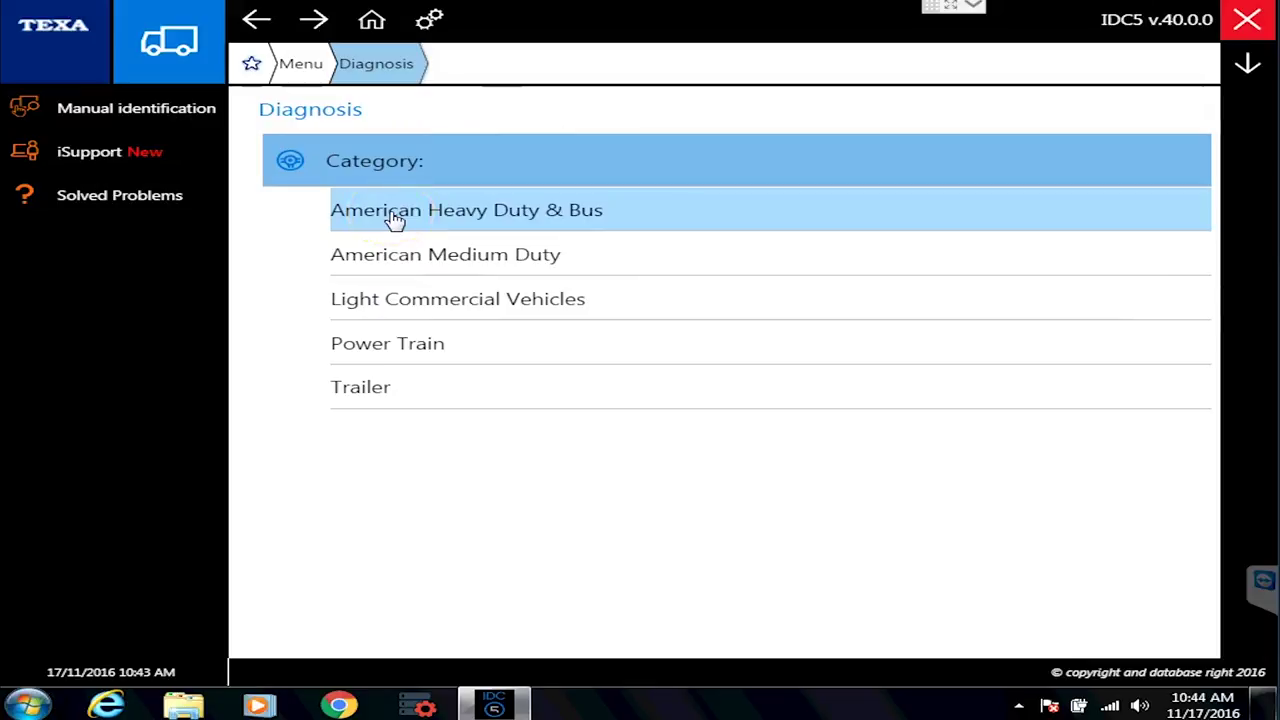
left_click(395, 219)
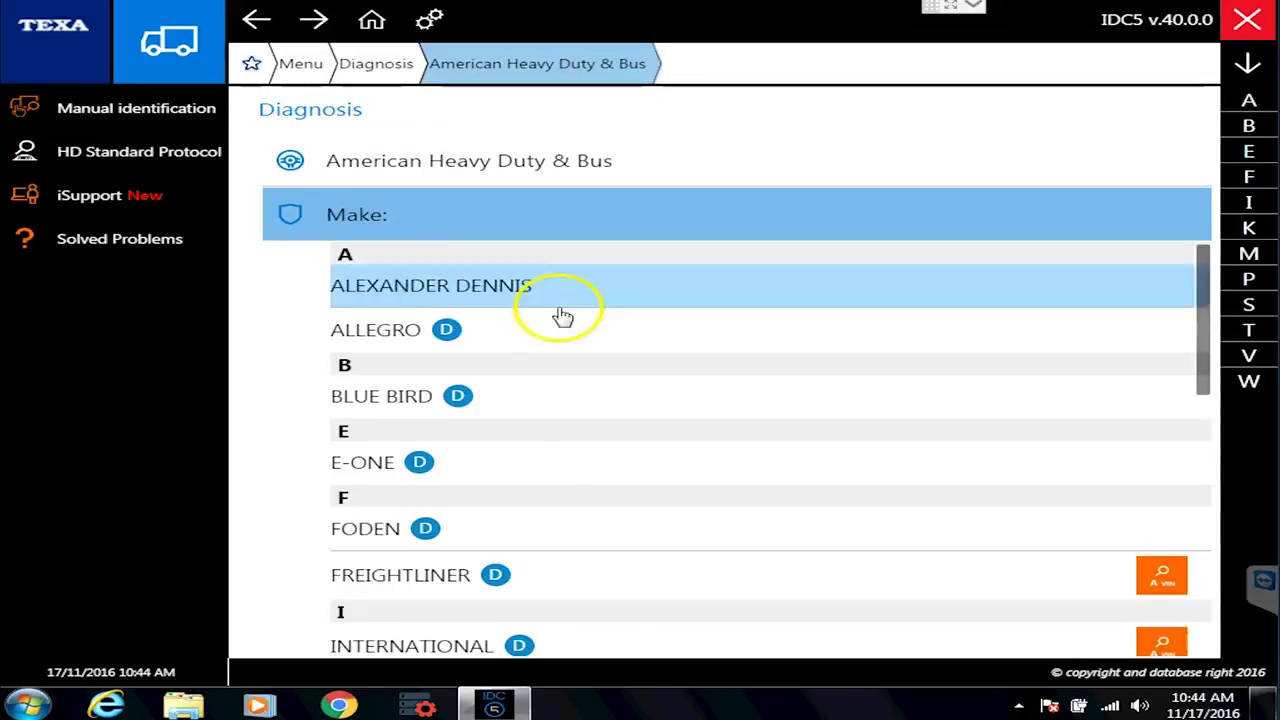
scroll(549, 356, "down", 1)
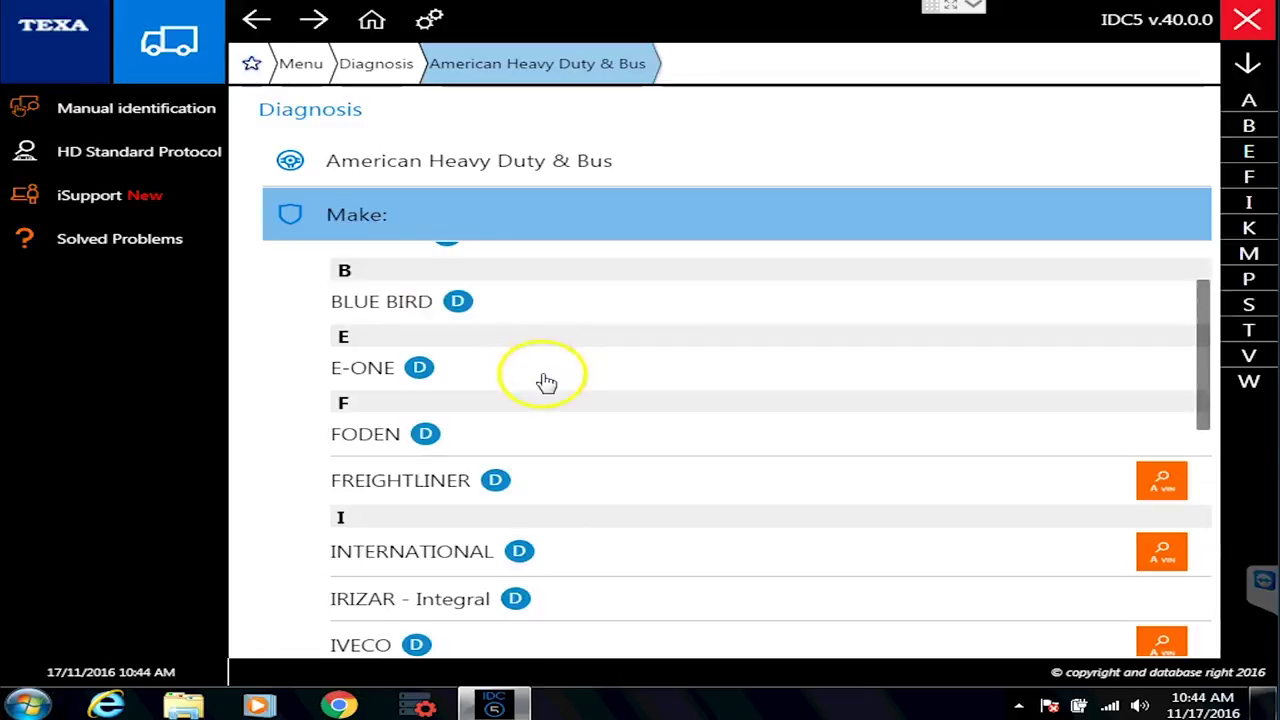
scroll(570, 383, "down", 1)
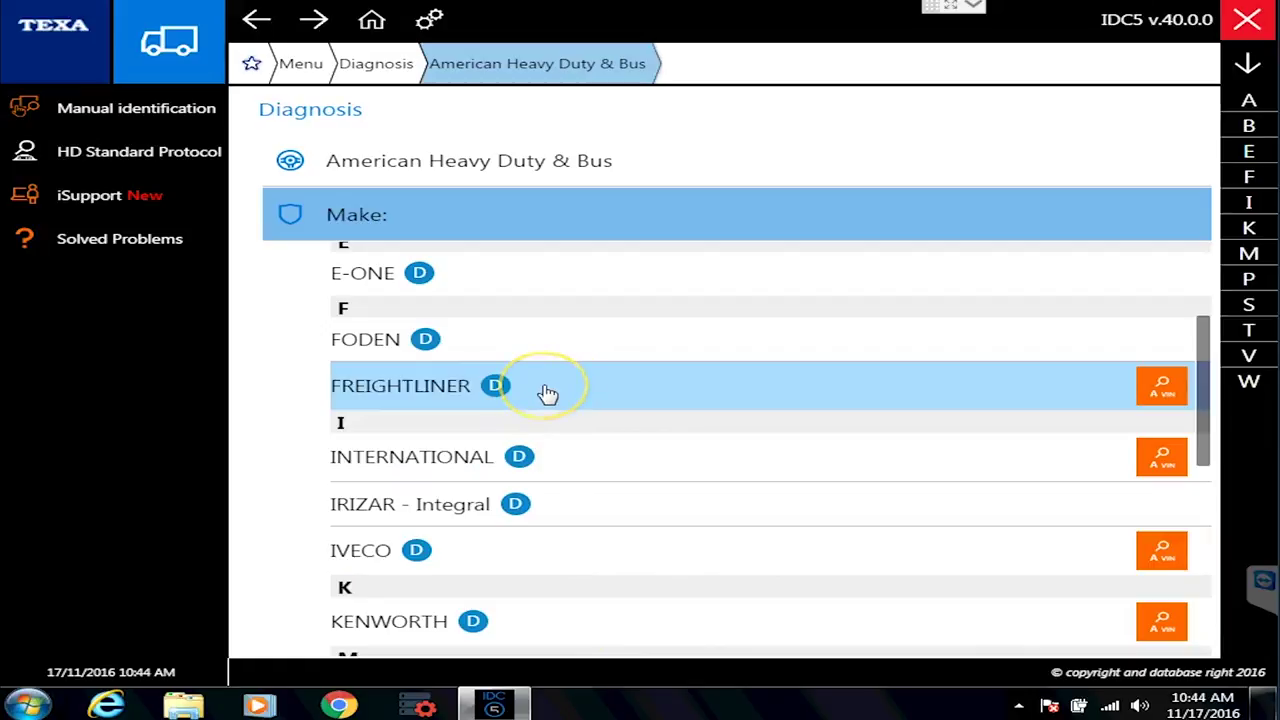
left_click(591, 394)
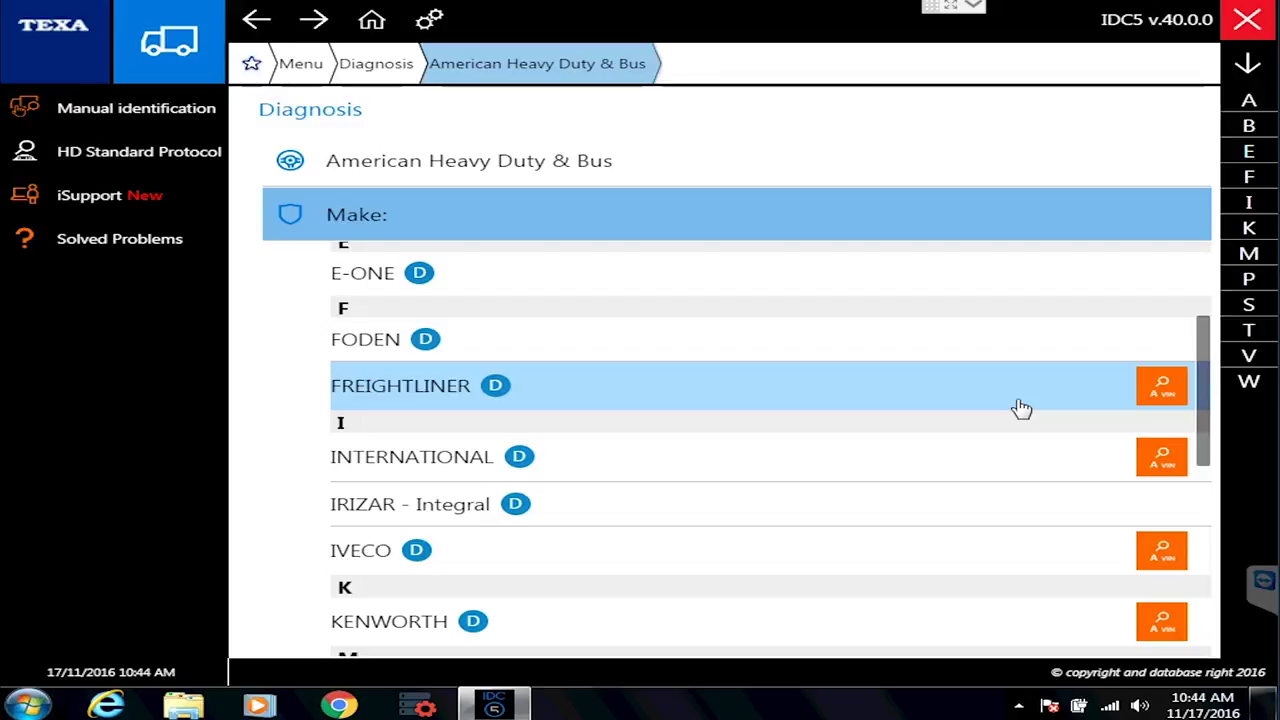
left_click(370, 400)
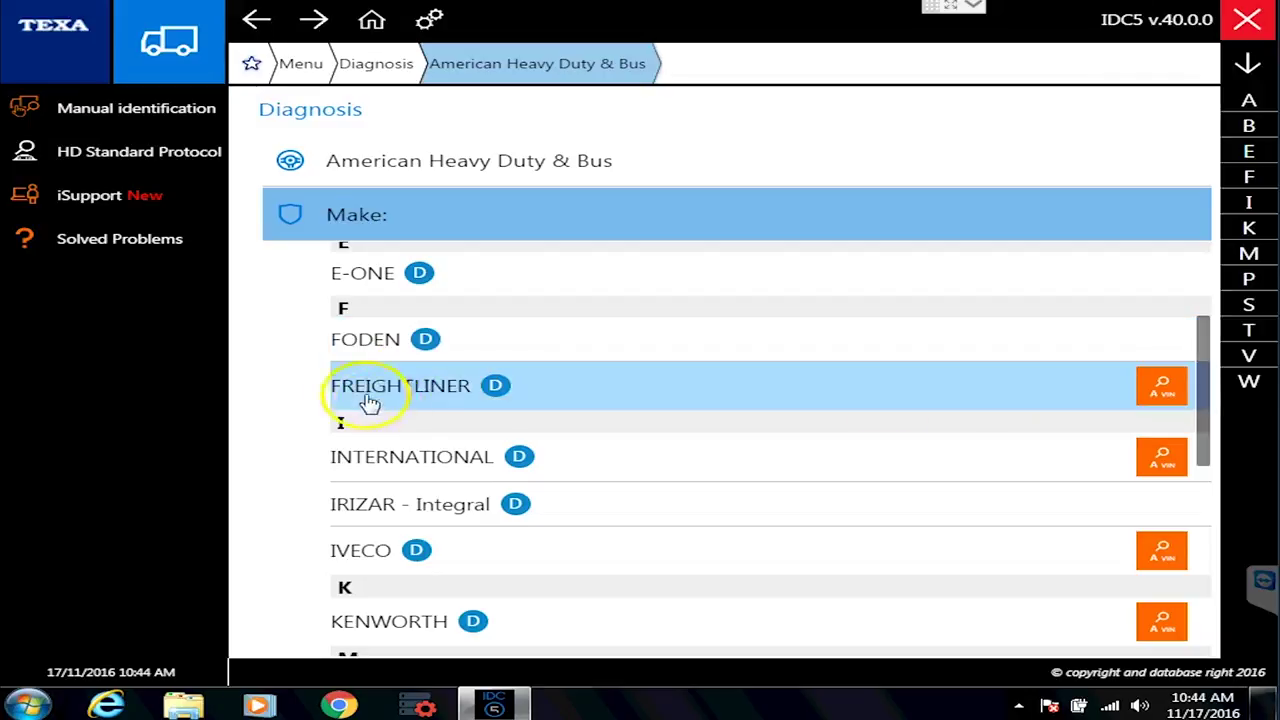
Step: Choose FREIGHTLINER with the Cummins engine to reach its Self-diagnosis page
left_click(614, 392)
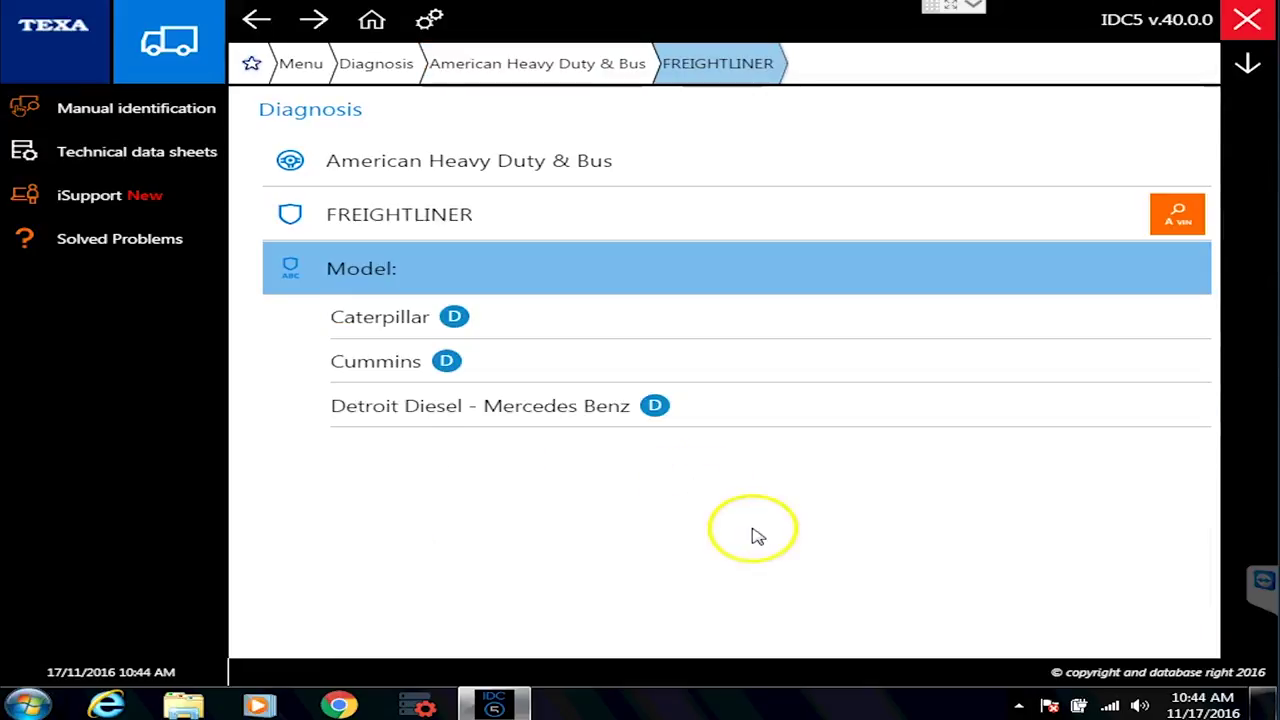
left_click(417, 318)
left_click(498, 372)
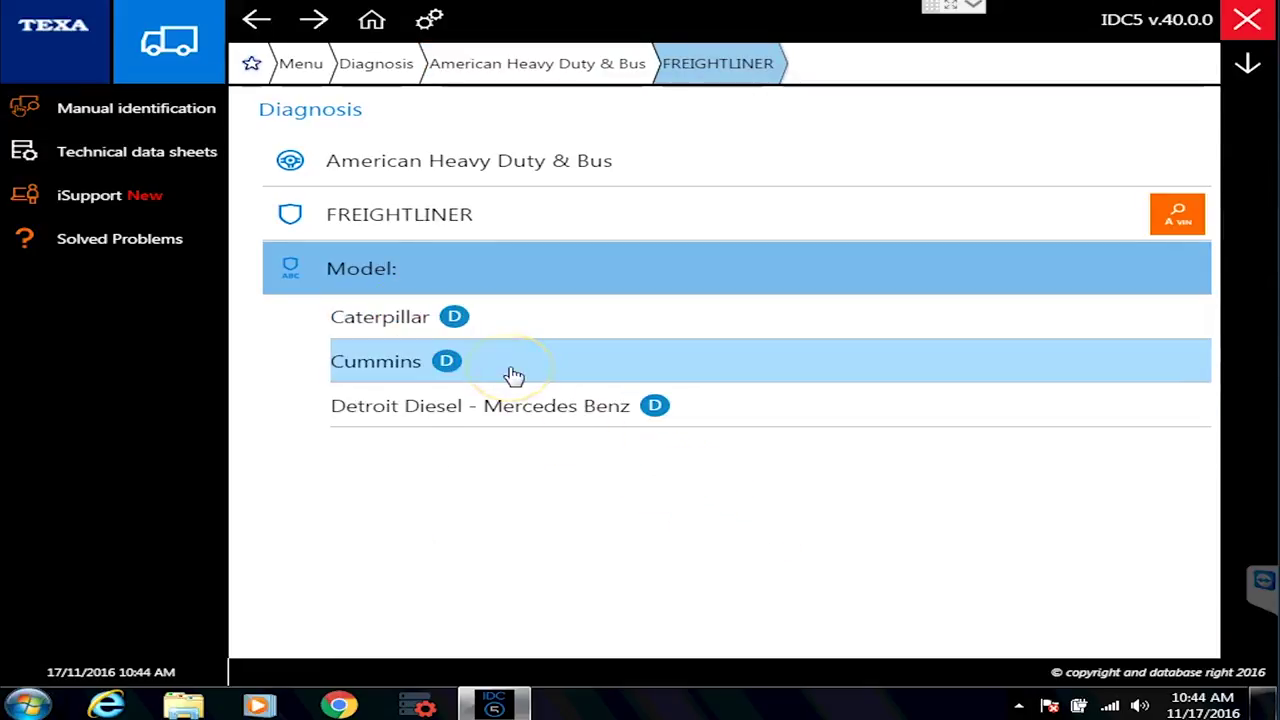
left_click(512, 373)
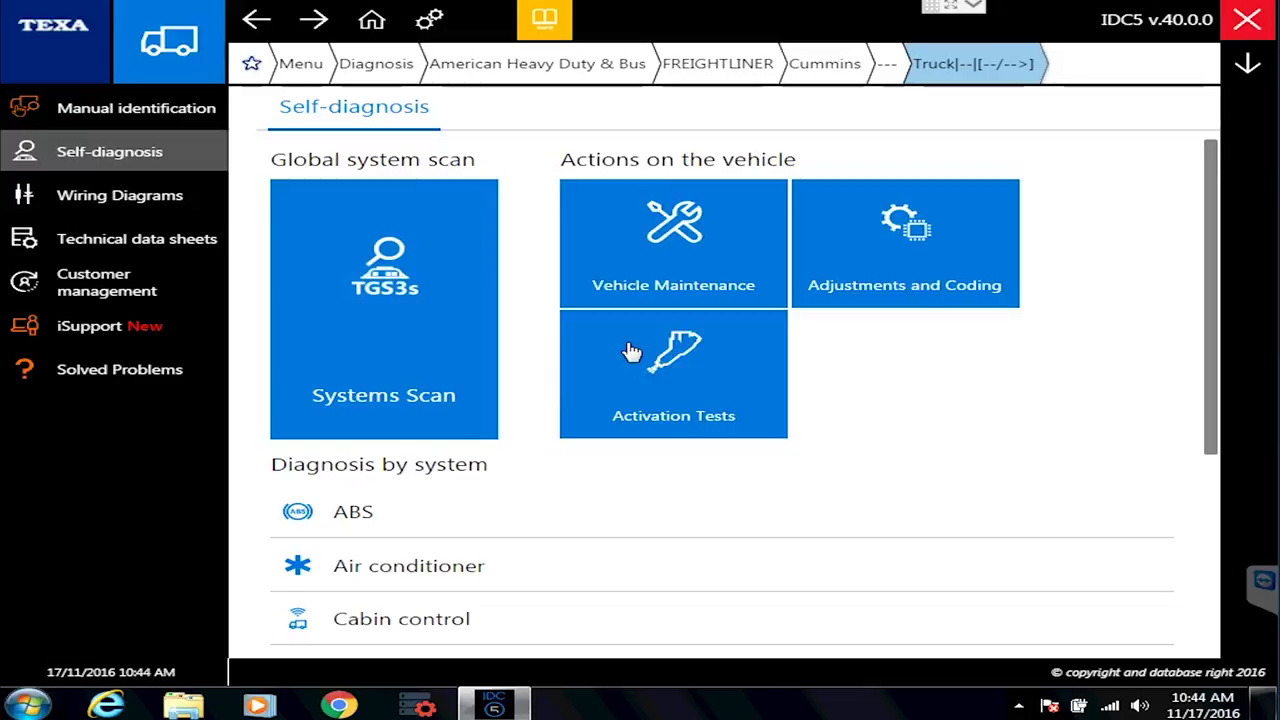
left_click(449, 248)
left_click(351, 214)
left_click(360, 316)
left_click(367, 317)
scroll(757, 451, "down", 2)
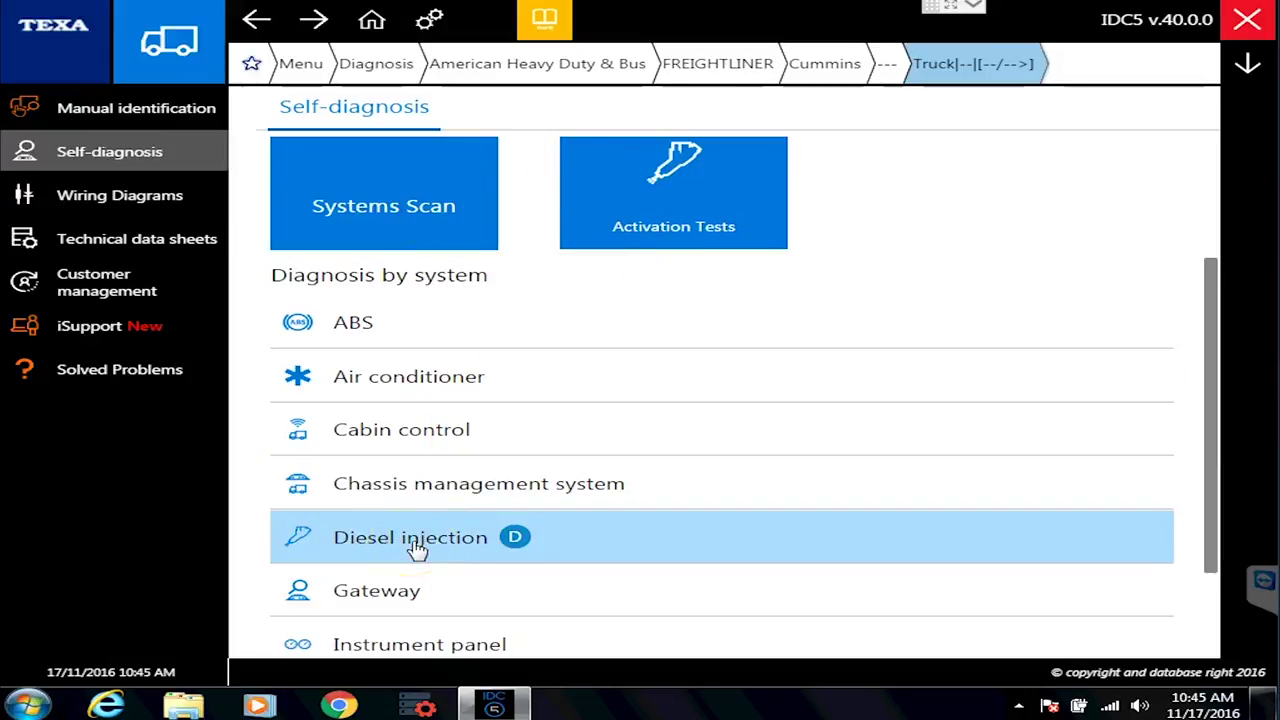
Step: Expand Diesel injection and browse its Cummins unit entries
left_click(416, 548)
scroll(703, 463, "down", 2)
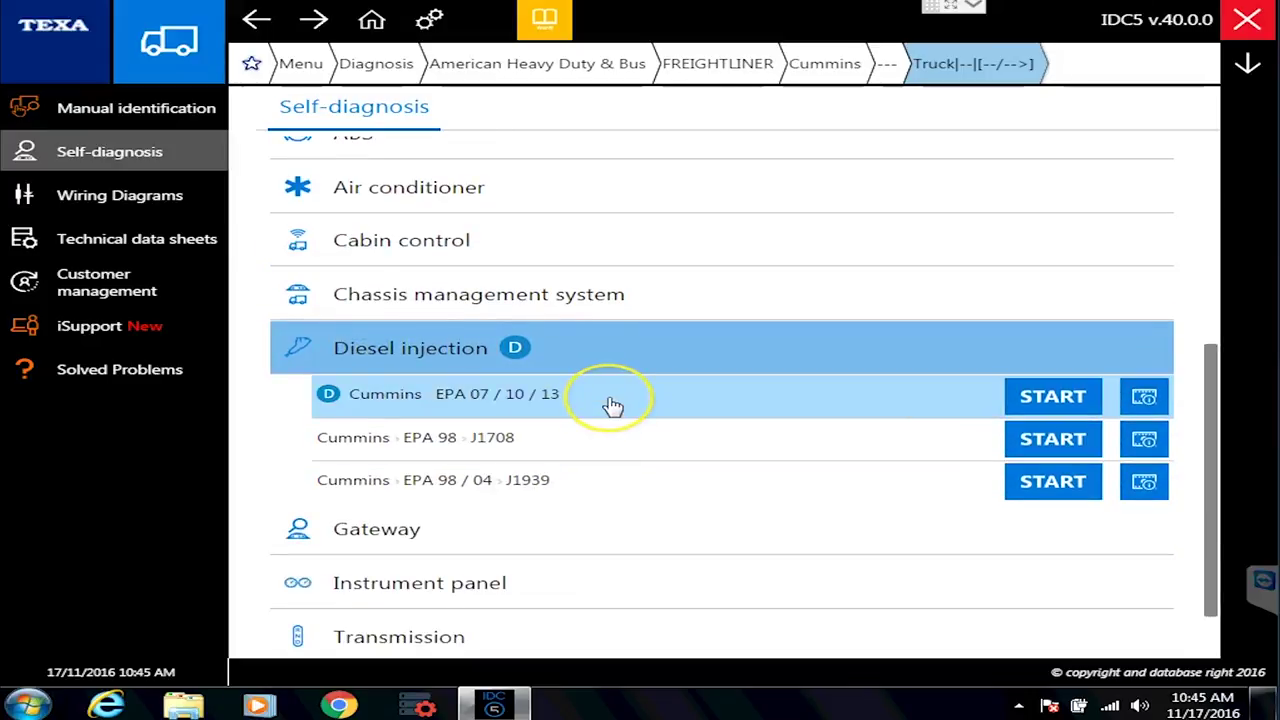
left_click(386, 400)
left_click(468, 407)
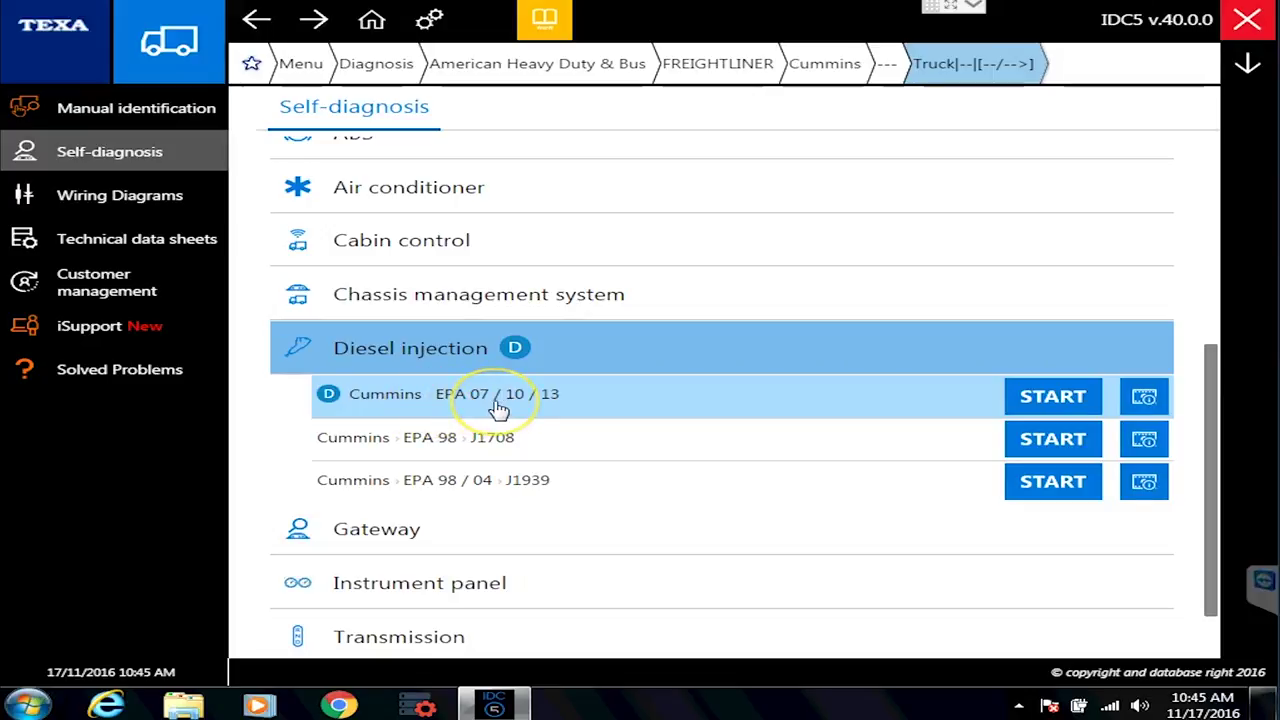
left_click(537, 407)
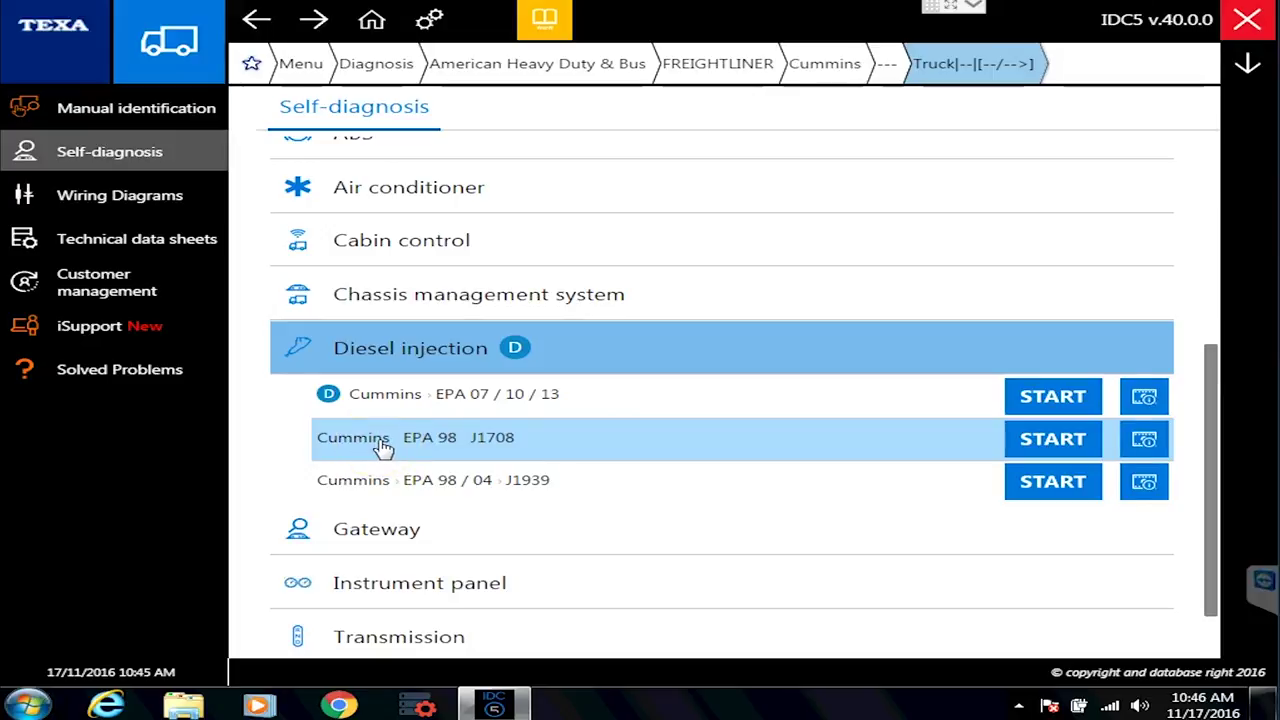
left_click(417, 447)
left_click(514, 437)
Step: Scroll back to the top of the page to show Systems Scan and the action tiles
scroll(520, 437, "up", 1)
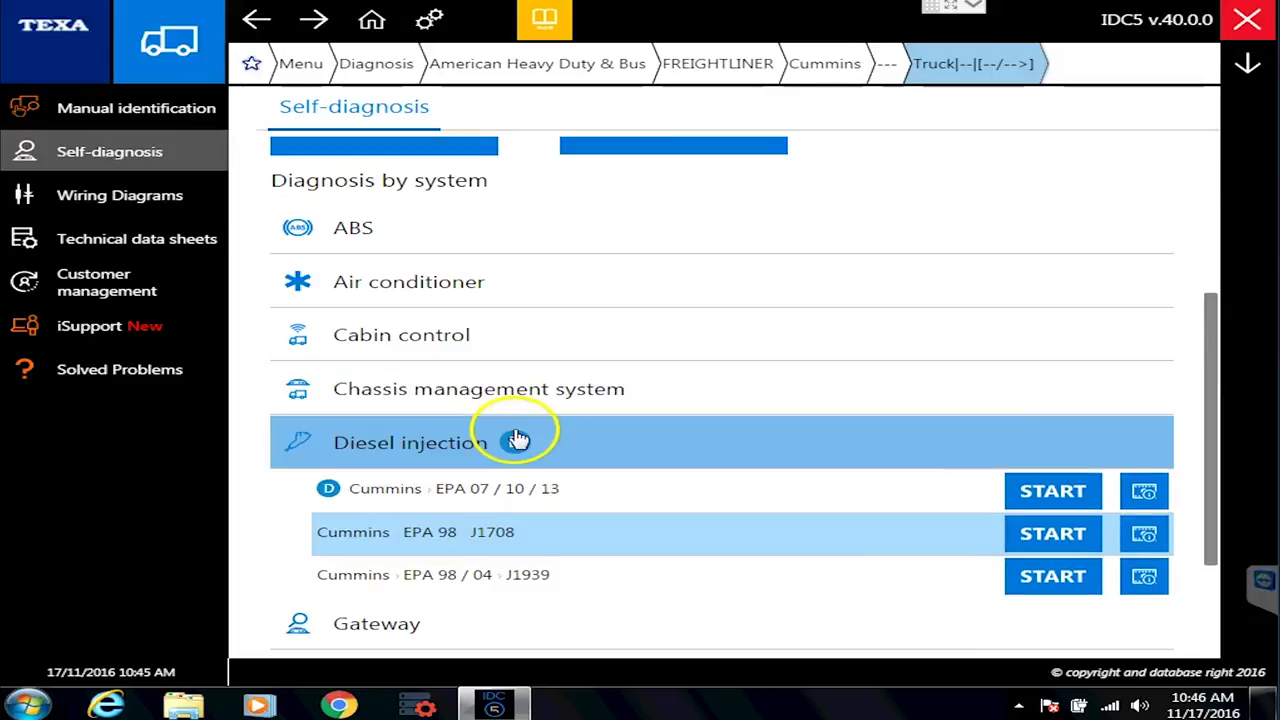
left_click(528, 497)
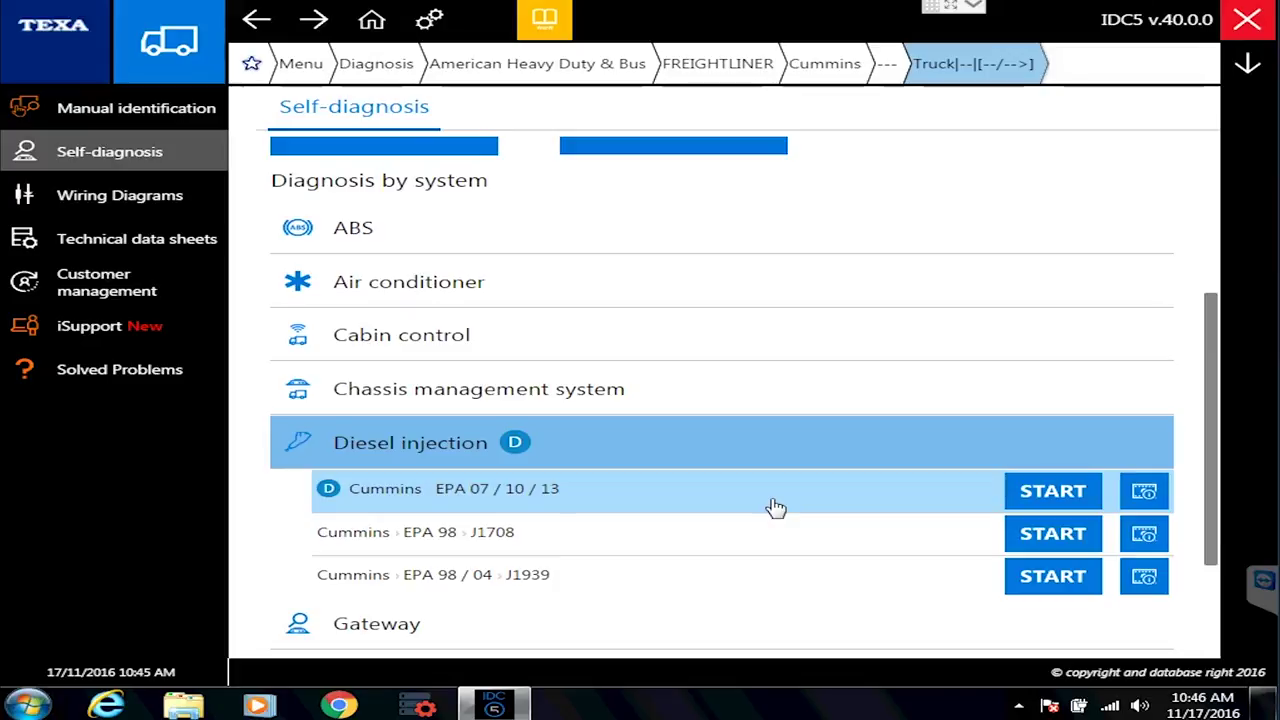
scroll(776, 508, "up", 3)
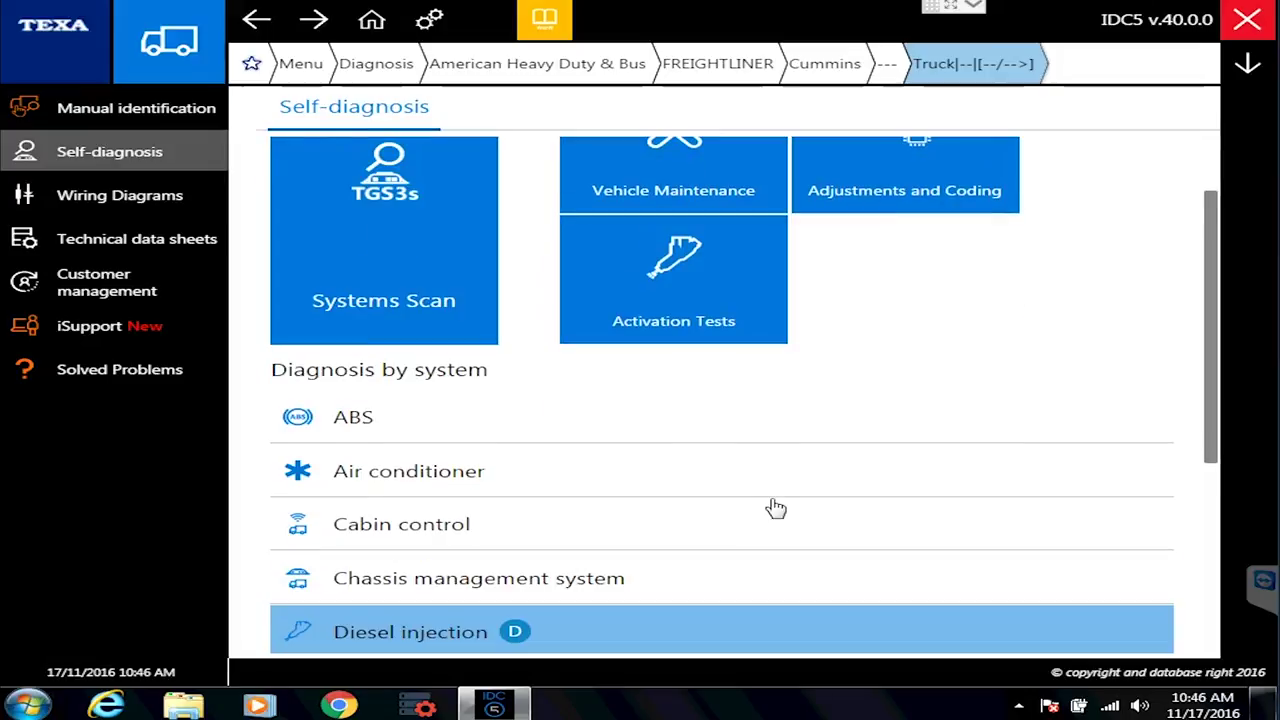
scroll(776, 508, "up", 2)
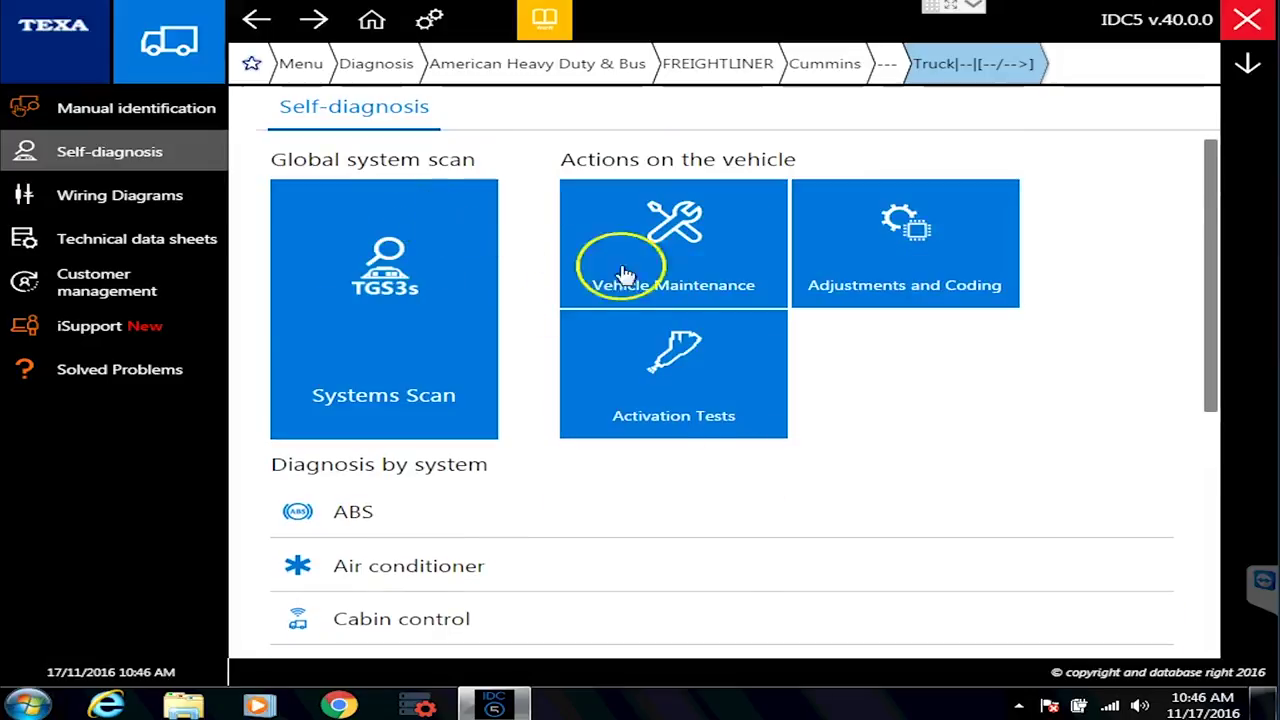
Step: In Activation Tests, show the Engine Cylinder Performance Test variants, including Cummins EPA 07/10/13
left_click(676, 388)
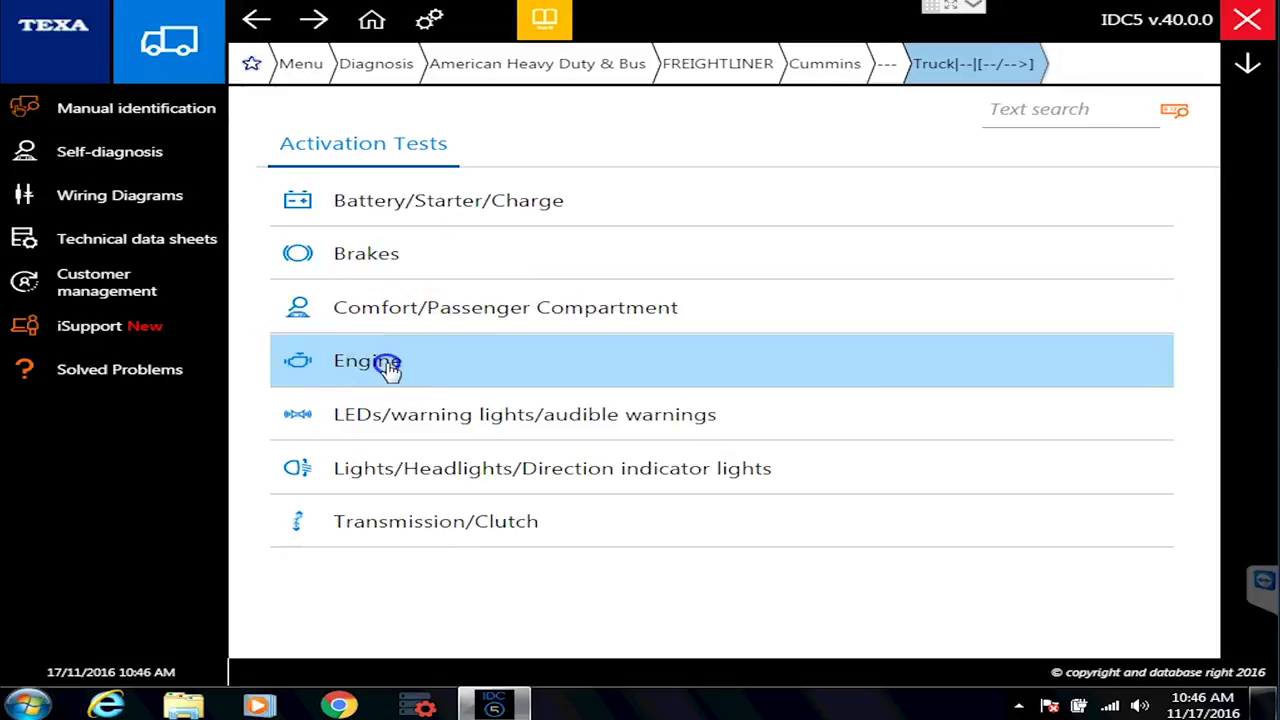
left_click(389, 367)
scroll(590, 440, "down", 1)
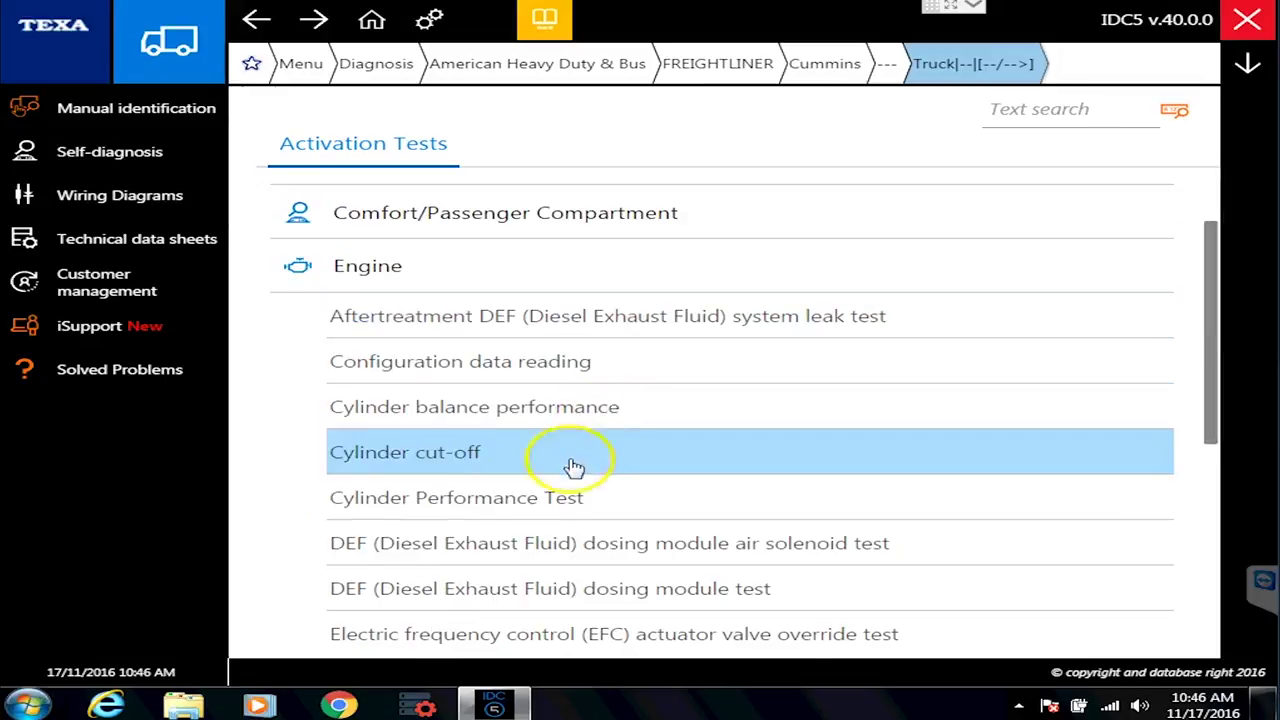
left_click(424, 513)
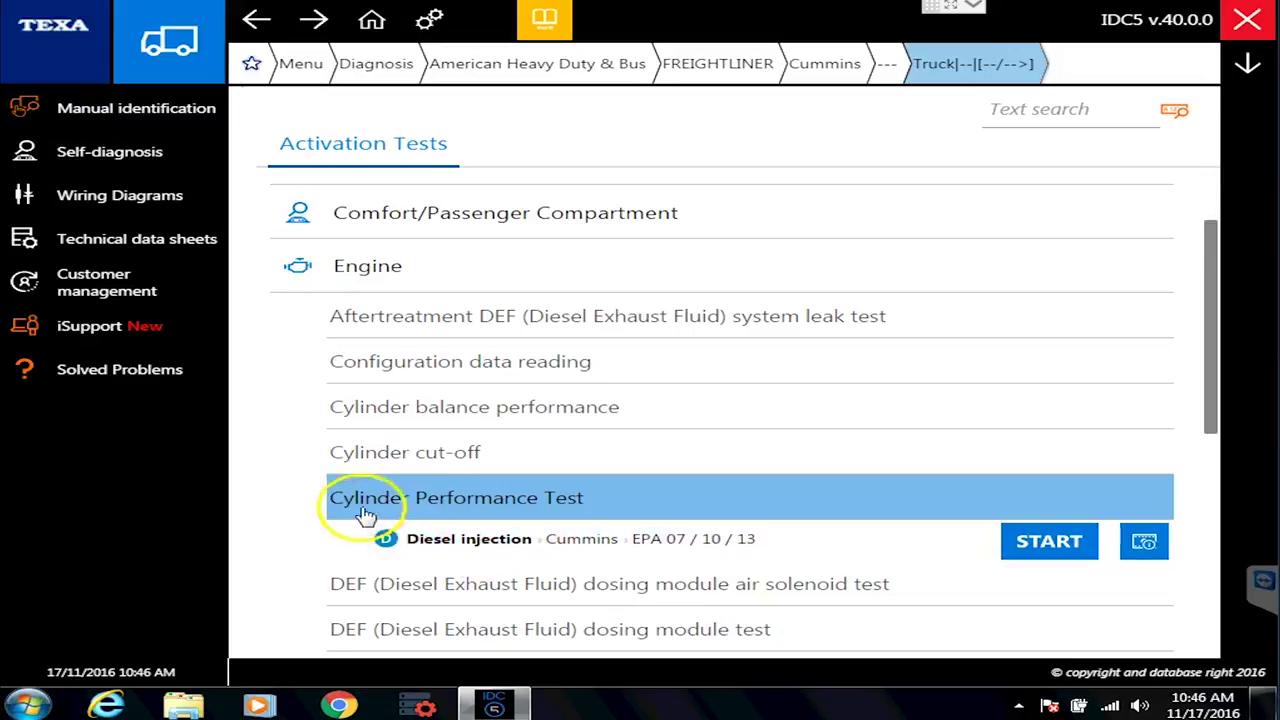
left_click(497, 540)
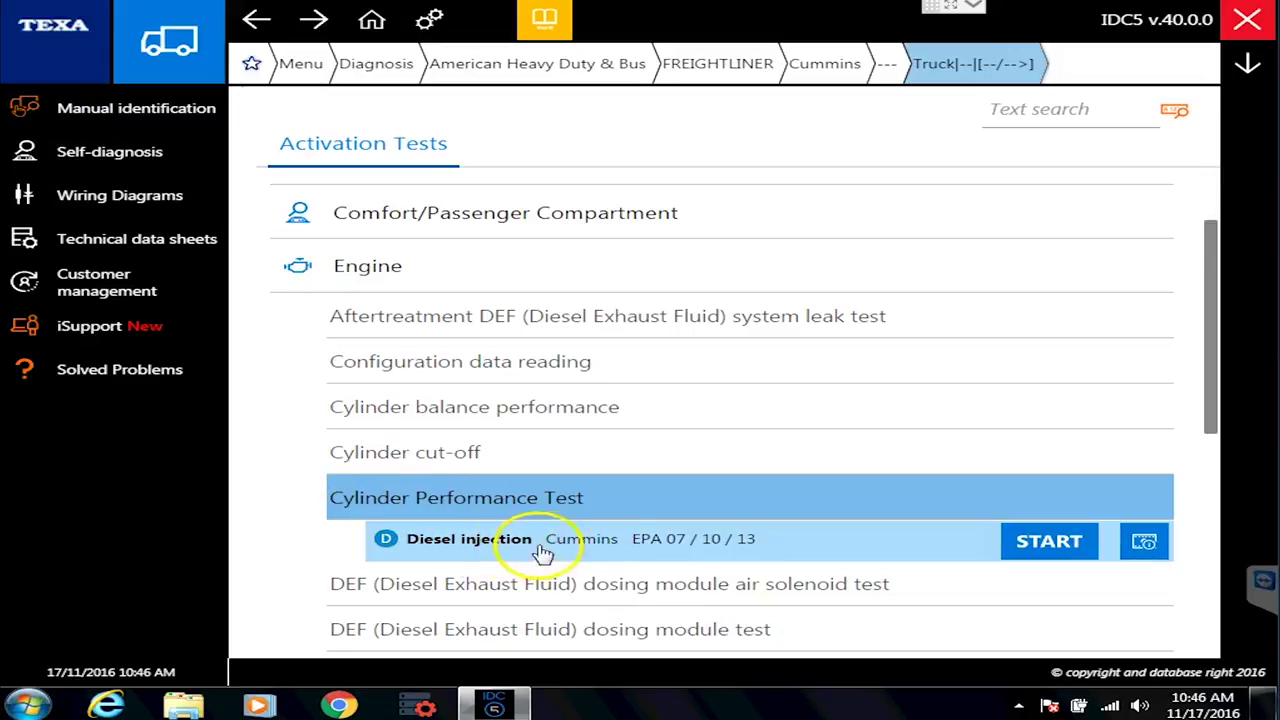
left_click(620, 545)
left_click_drag(853, 557, 500, 485)
Step: Expand Cylinder balance performance to show its Cummins J1708 and J1939 variants
left_click(480, 406)
left_click_drag(725, 490, 698, 500)
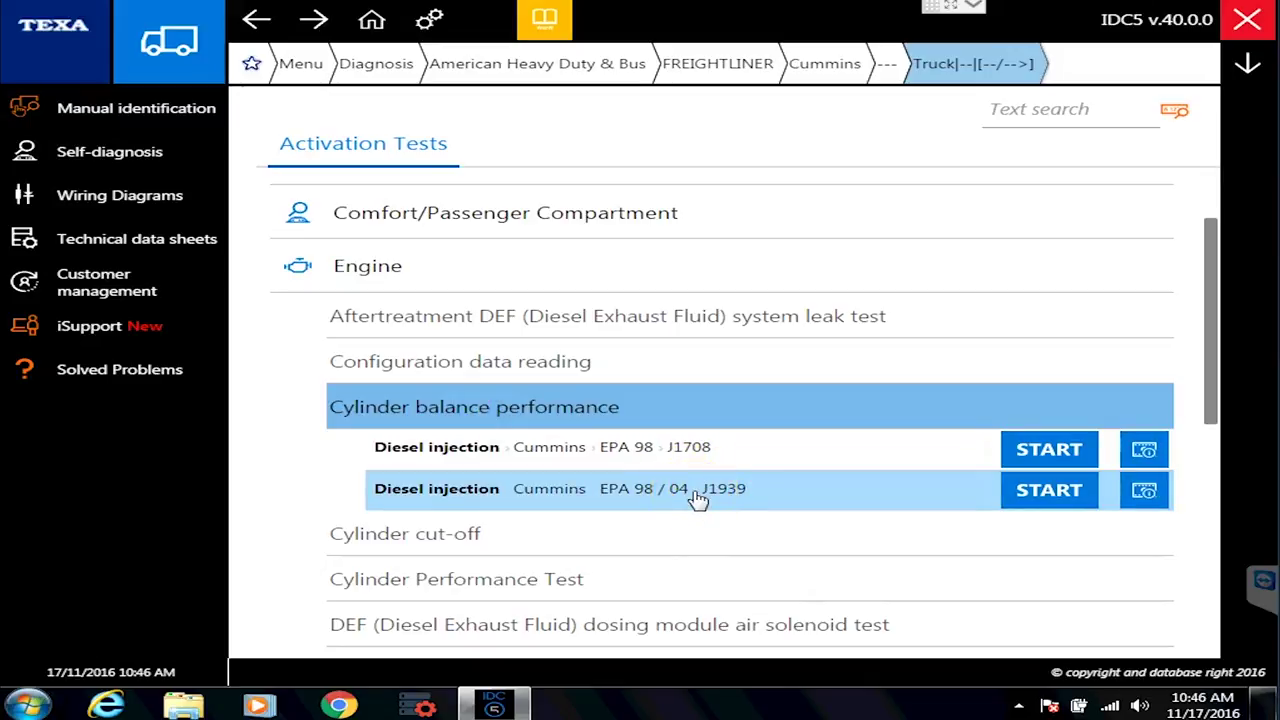
left_click_drag(498, 446, 698, 472)
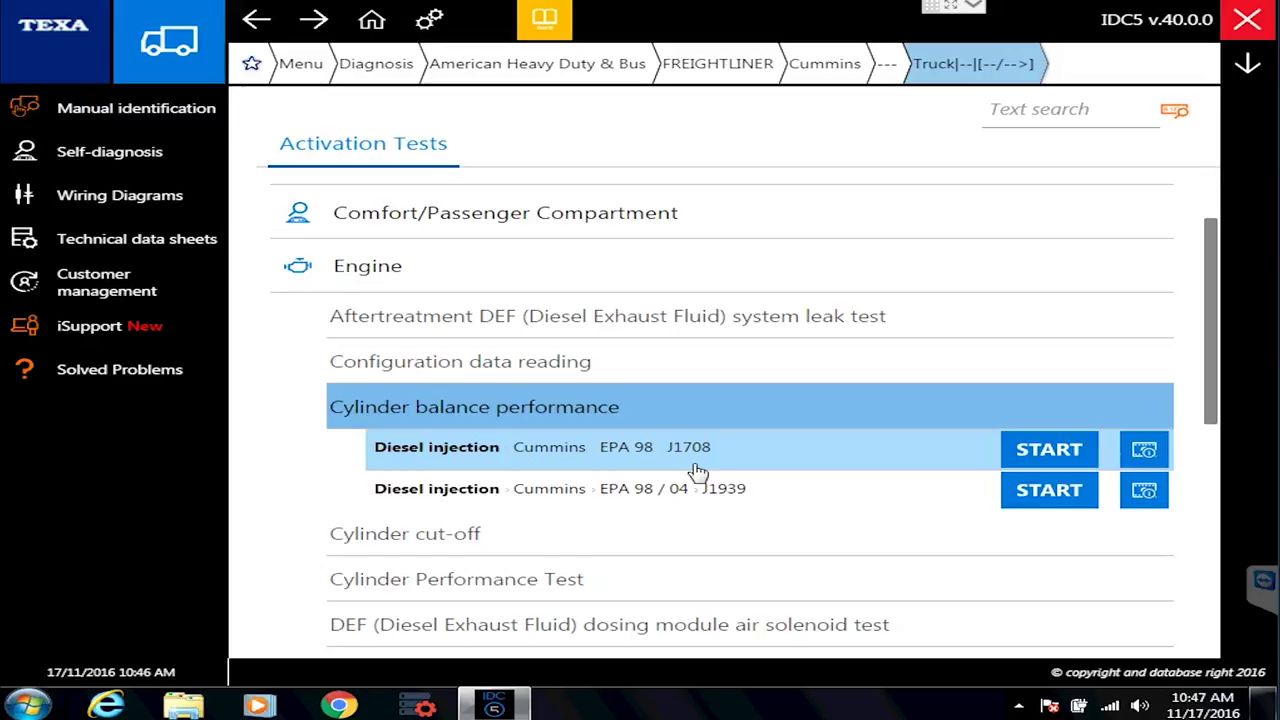
left_click_drag(698, 472, 408, 147)
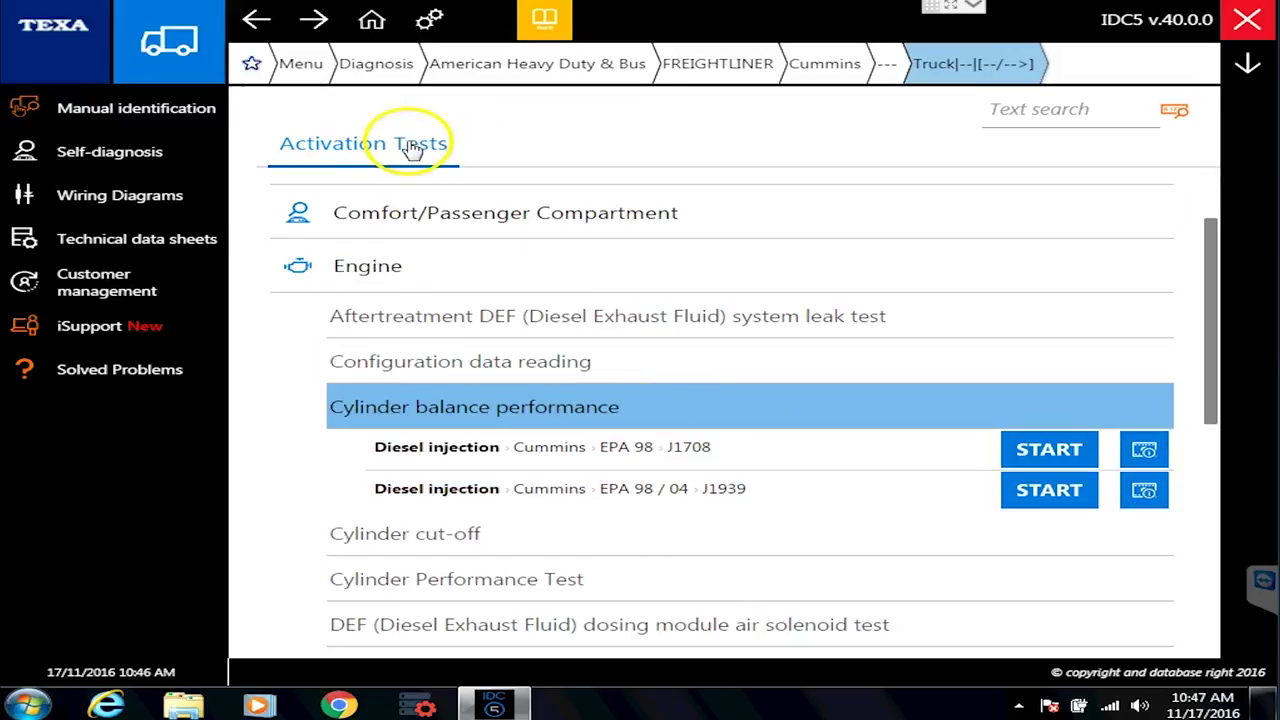
Step: Go back to Self-diagnosis and view the Adjustments and Coding categories
left_click(824, 63)
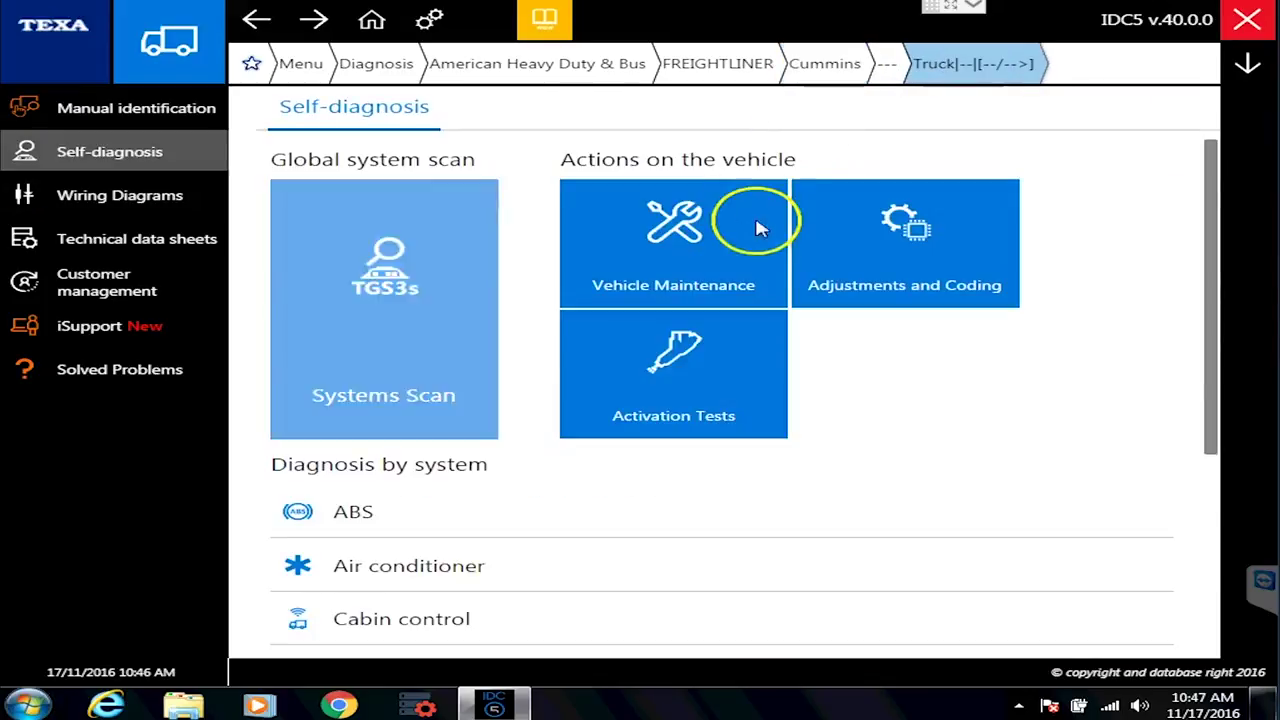
left_click(875, 277)
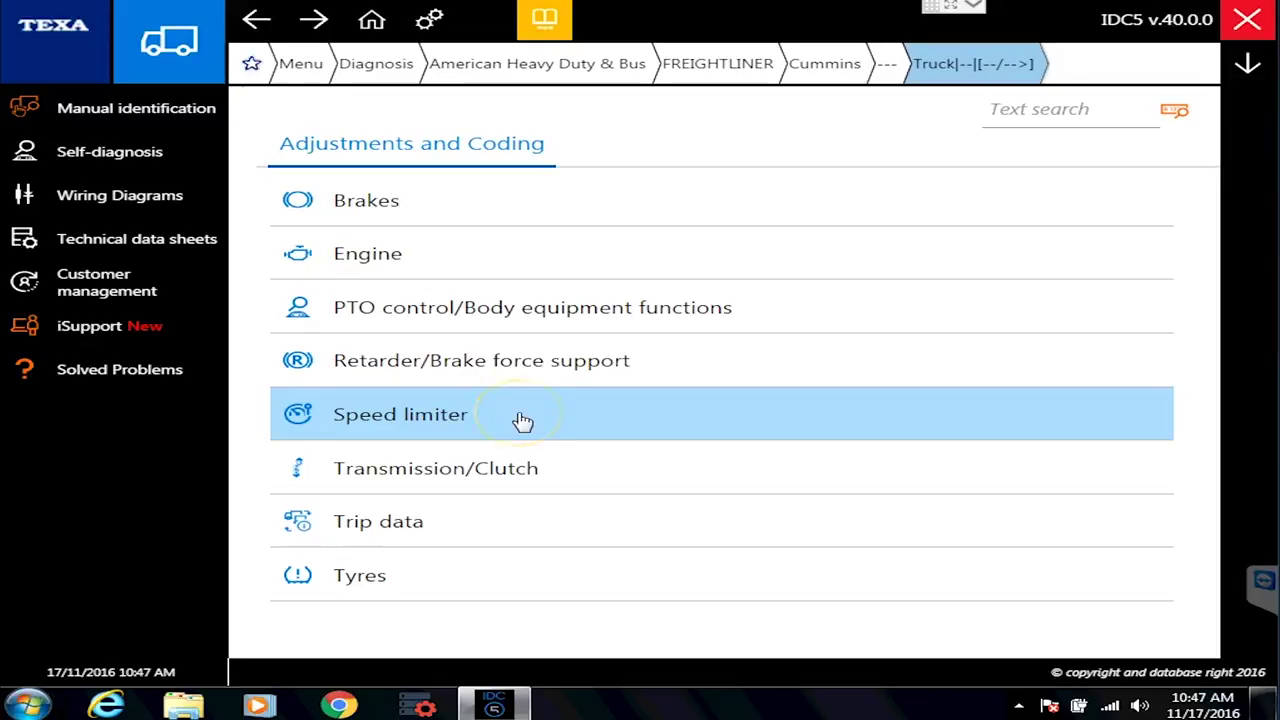
left_click(837, 68)
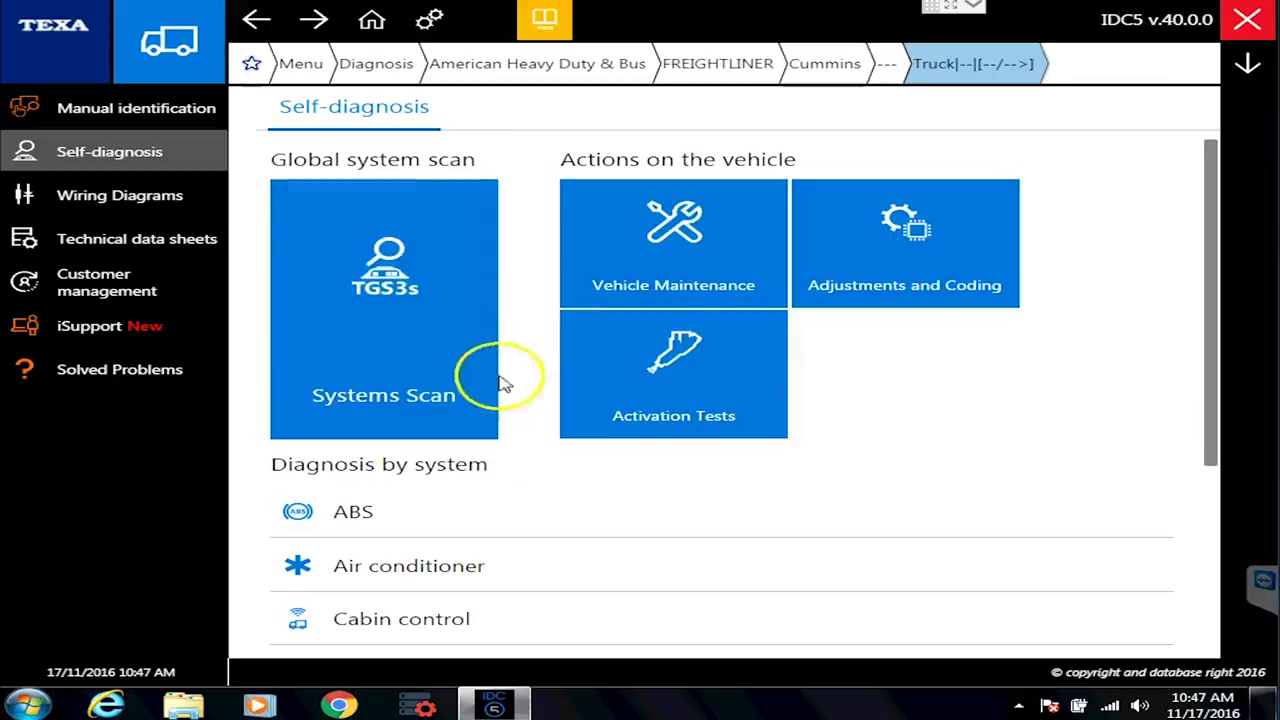
Step: Expand Diesel injection, pick the Cummins EPA 98 J1708 entry, and scroll back up
scroll(506, 510, "down", 2)
left_click(429, 536)
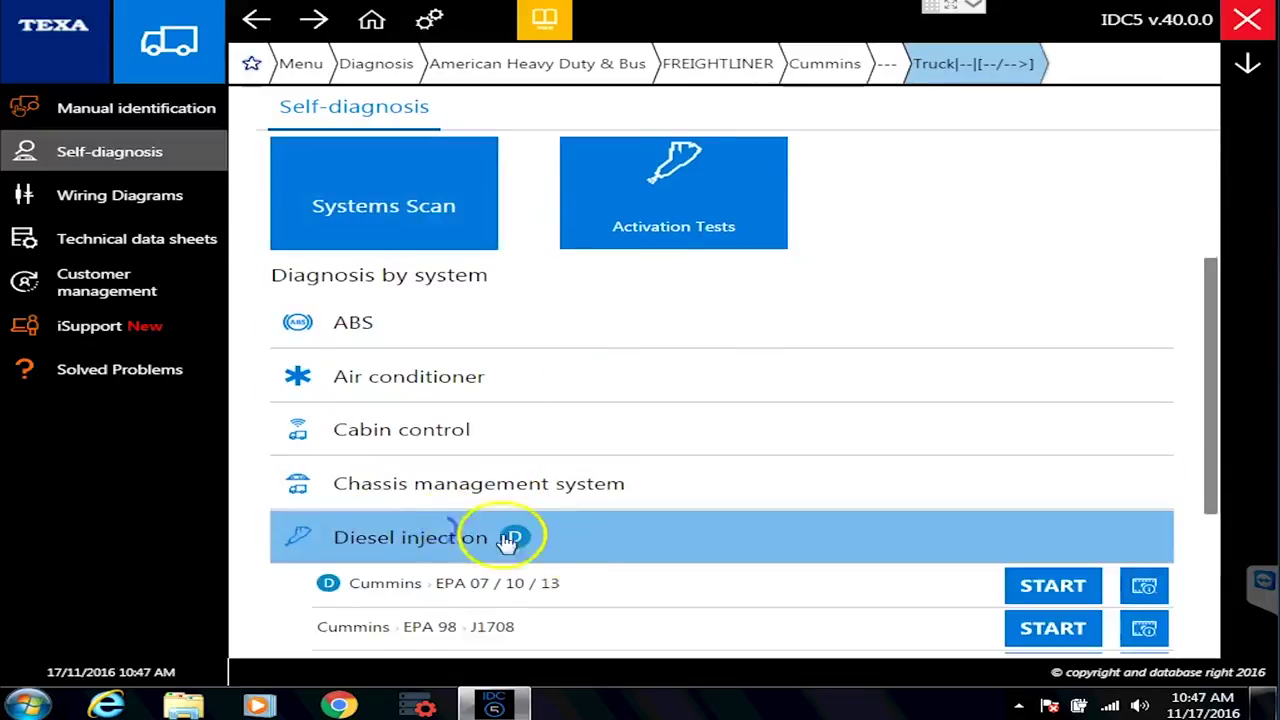
scroll(831, 510, "down", 2)
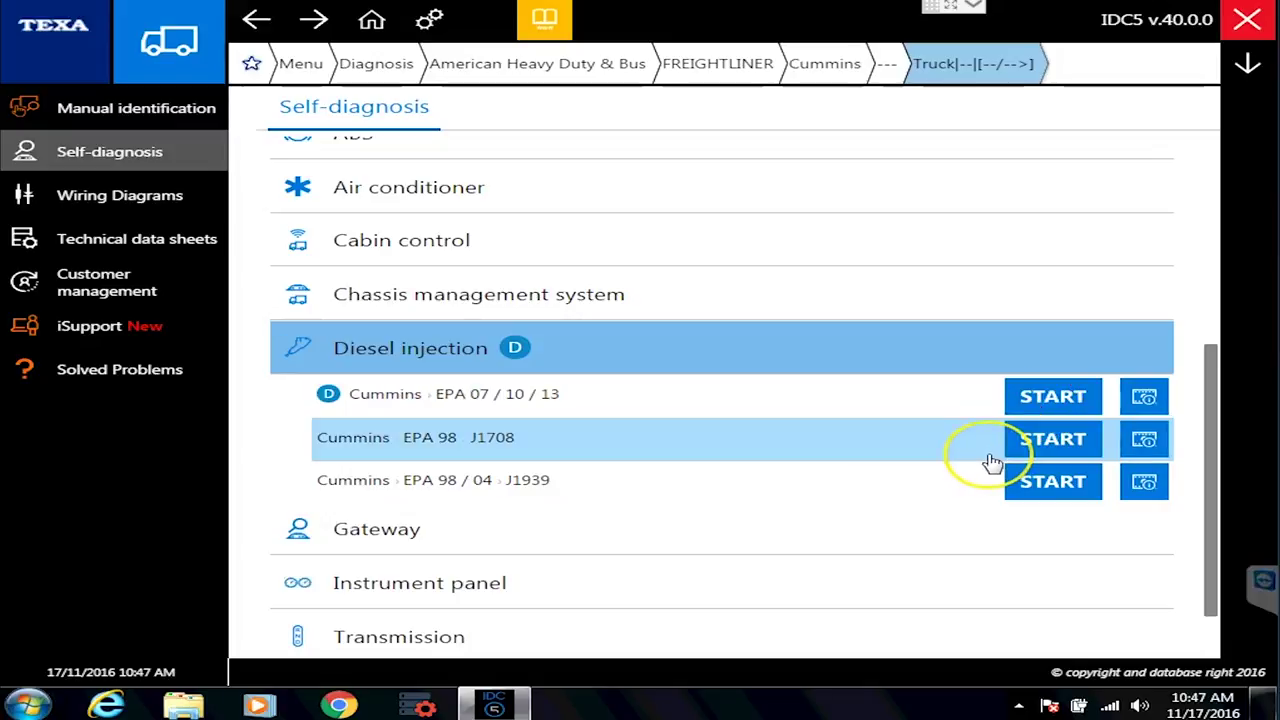
left_click(848, 450)
scroll(677, 450, "up", 5)
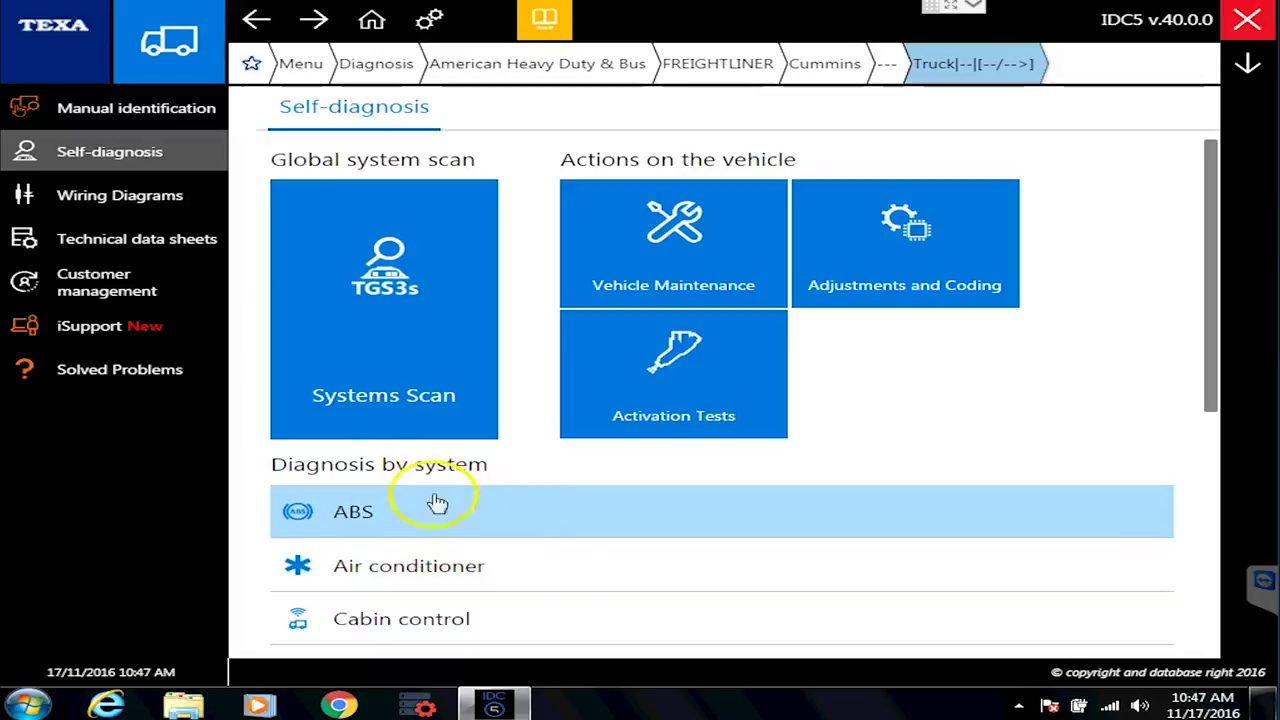
Step: Browse the Cummins truck's Wiring Diagrams and collapse the Diesel injection group
left_click(115, 200)
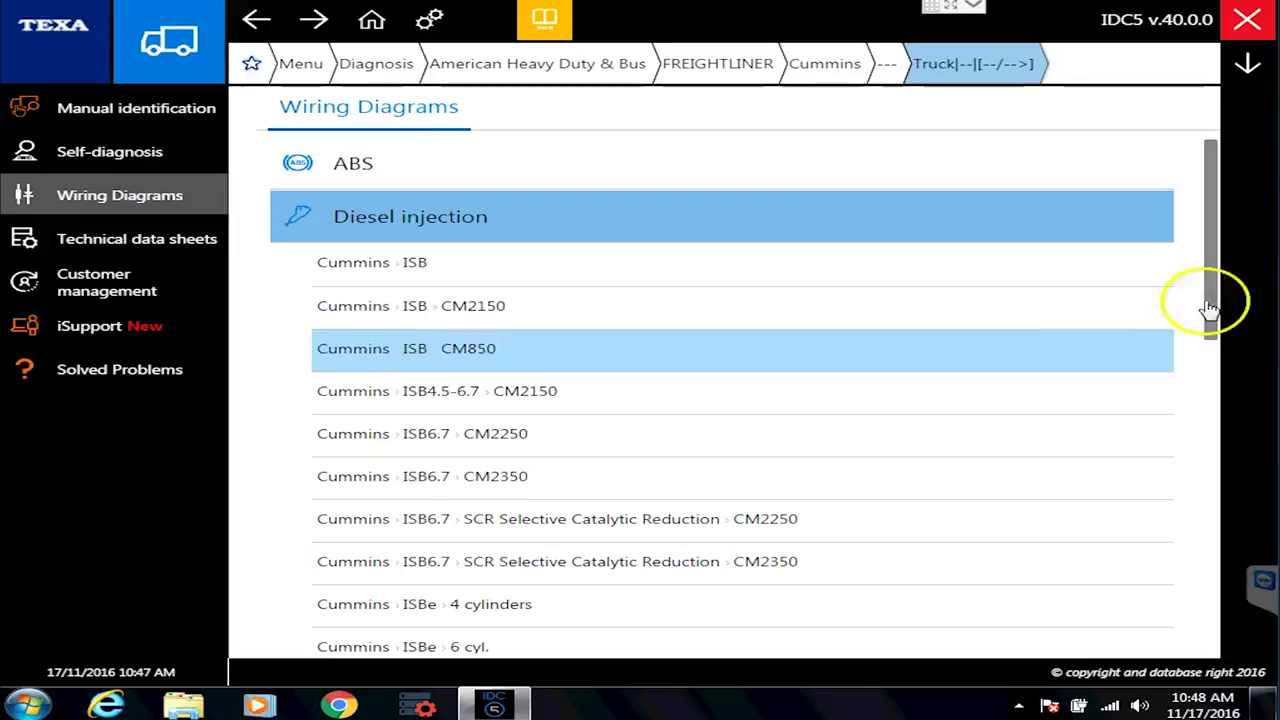
left_click_drag(1215, 287, 1163, 234)
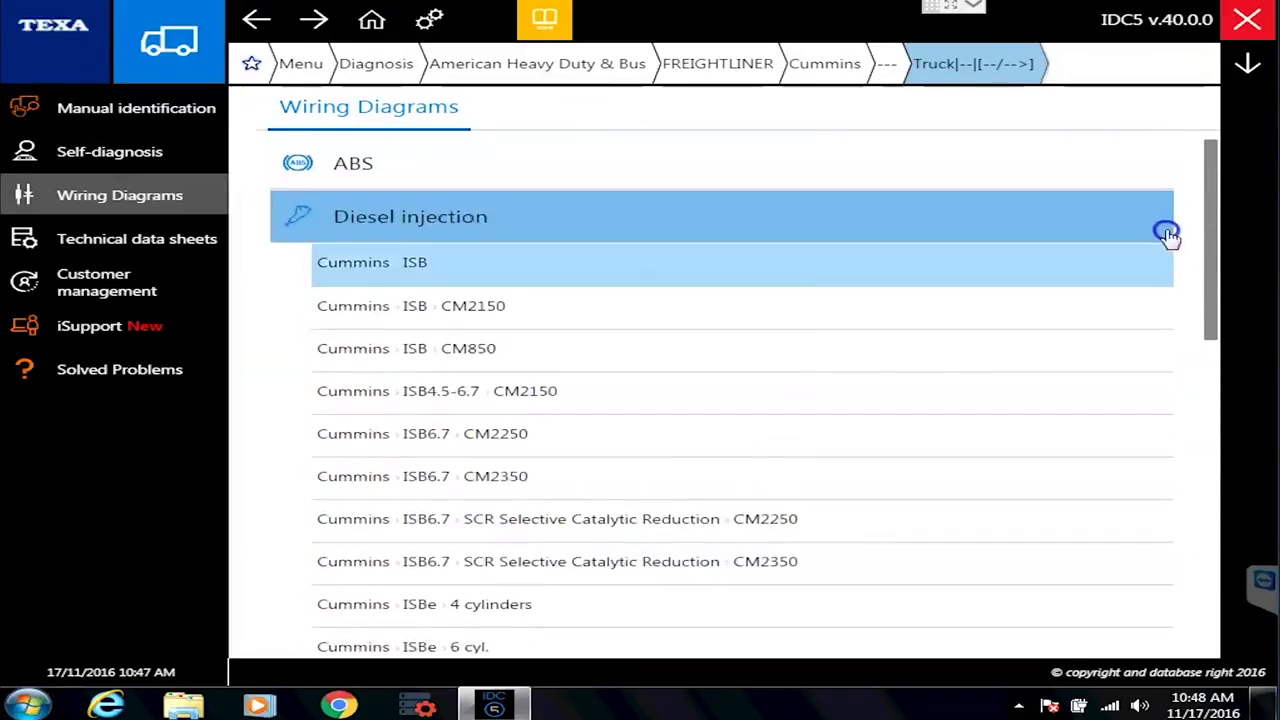
left_click(362, 226)
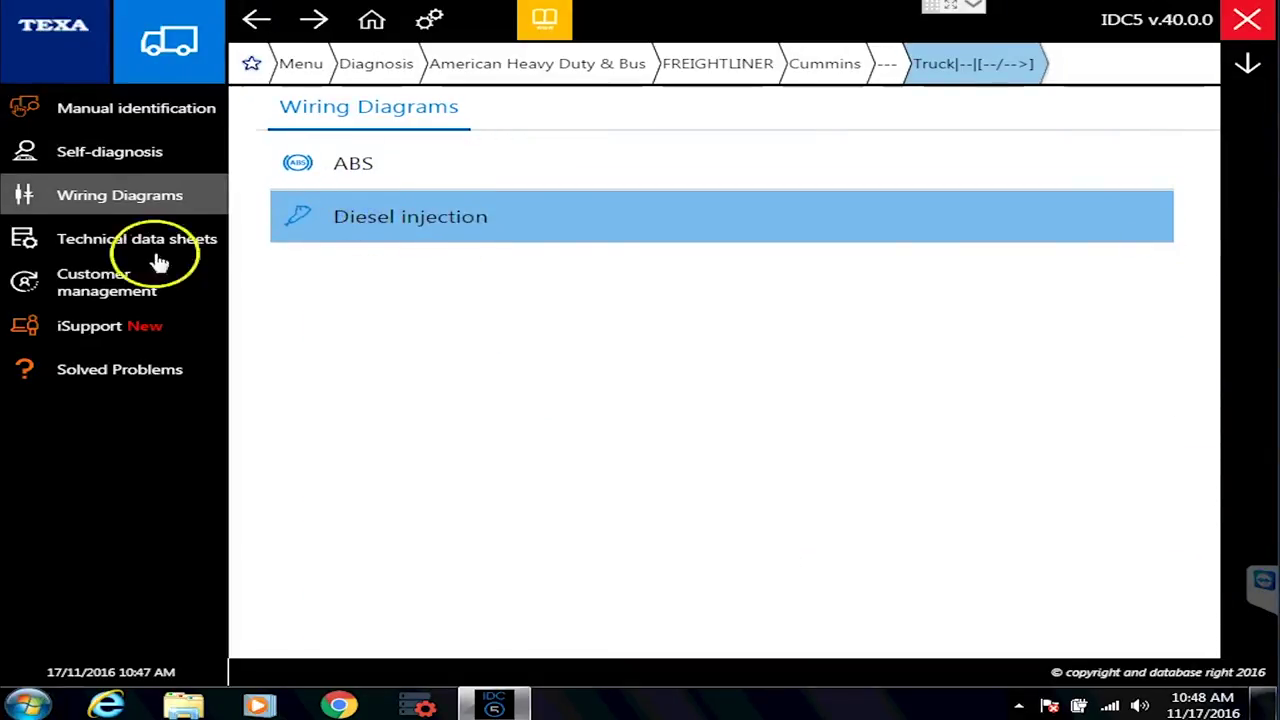
Step: Open the VGT Cummins actuator report under Cummins EPA 07/10/13 and read its calibration procedure
left_click(91, 250)
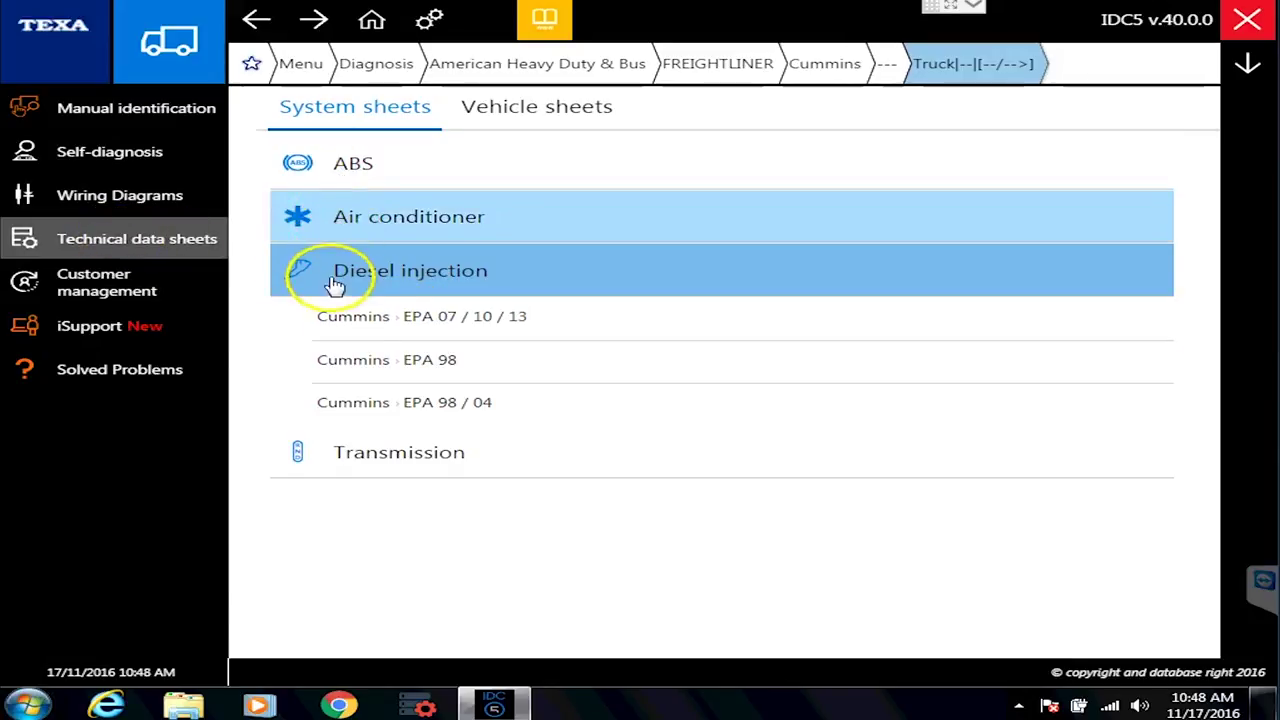
left_click(452, 325)
scroll(720, 508, "down", 1)
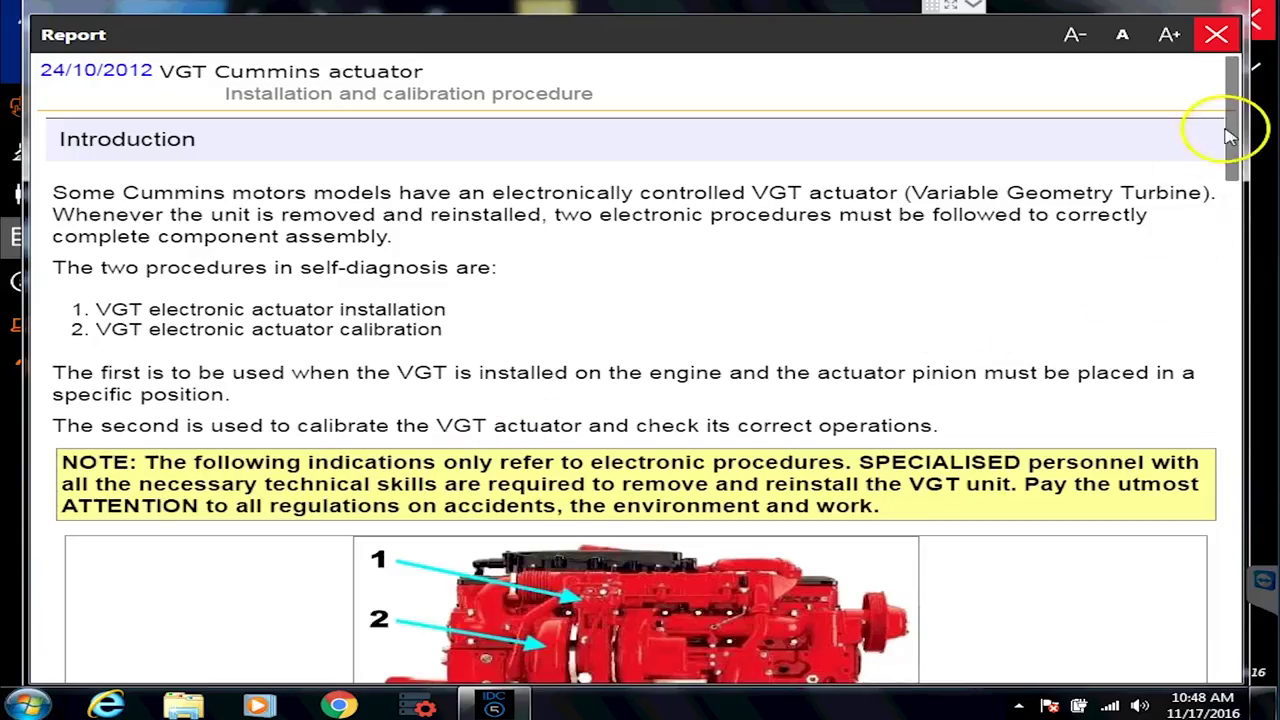
left_click_drag(1230, 130, 1255, 485)
left_click_drag(1262, 567, 1234, 614)
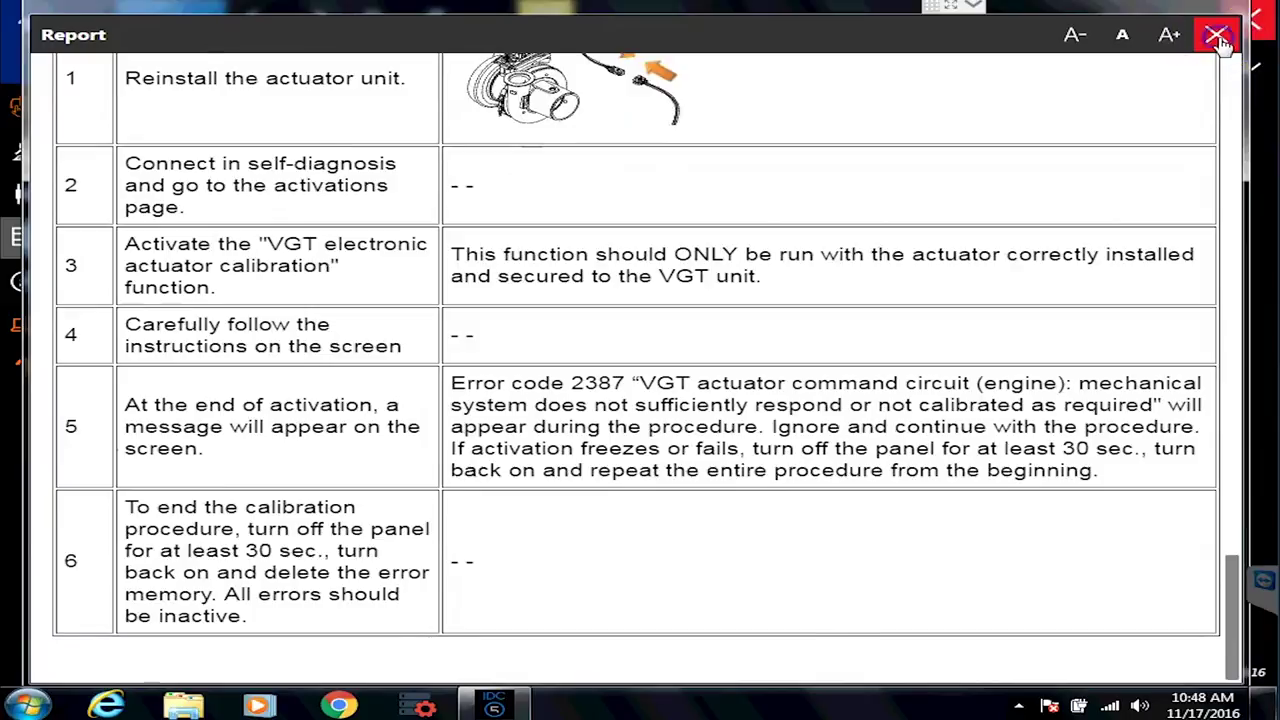
Step: Close the VGT Cummins actuator report and collapse Diesel injection, showing ABS, Air conditioner, Diesel injection, Transmission
left_click(1218, 38)
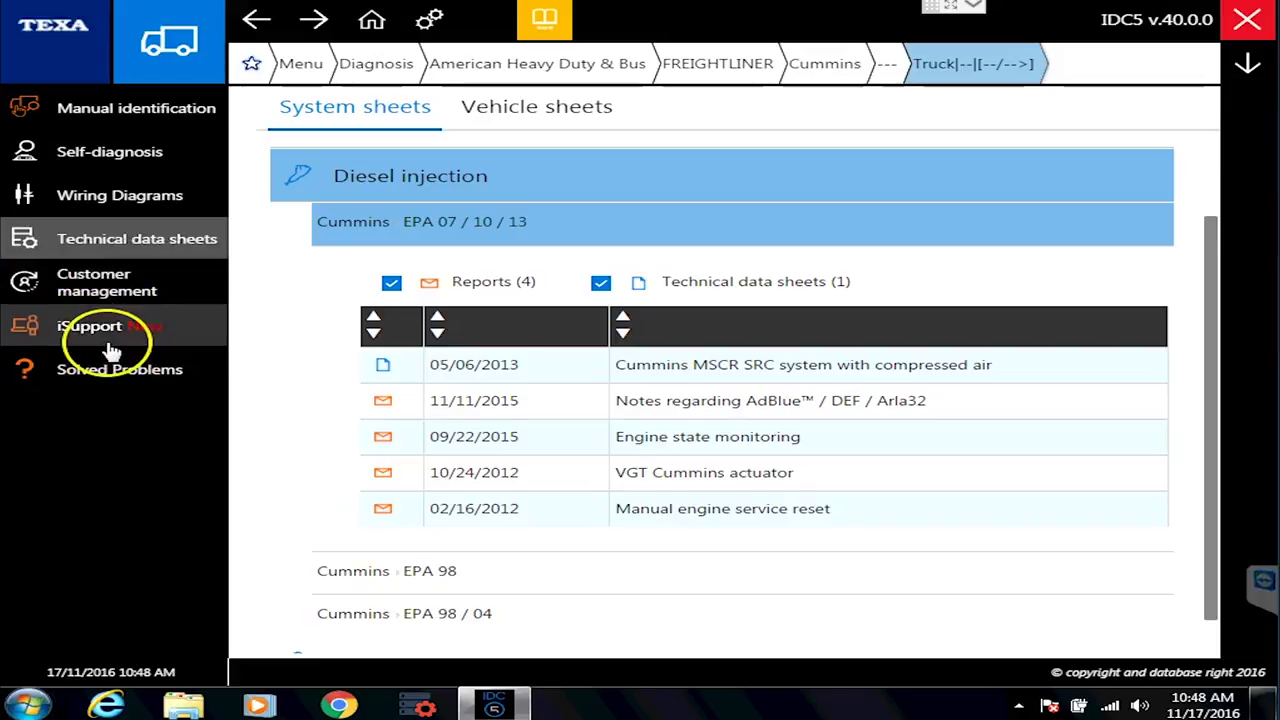
left_click_drag(1213, 262, 1210, 118)
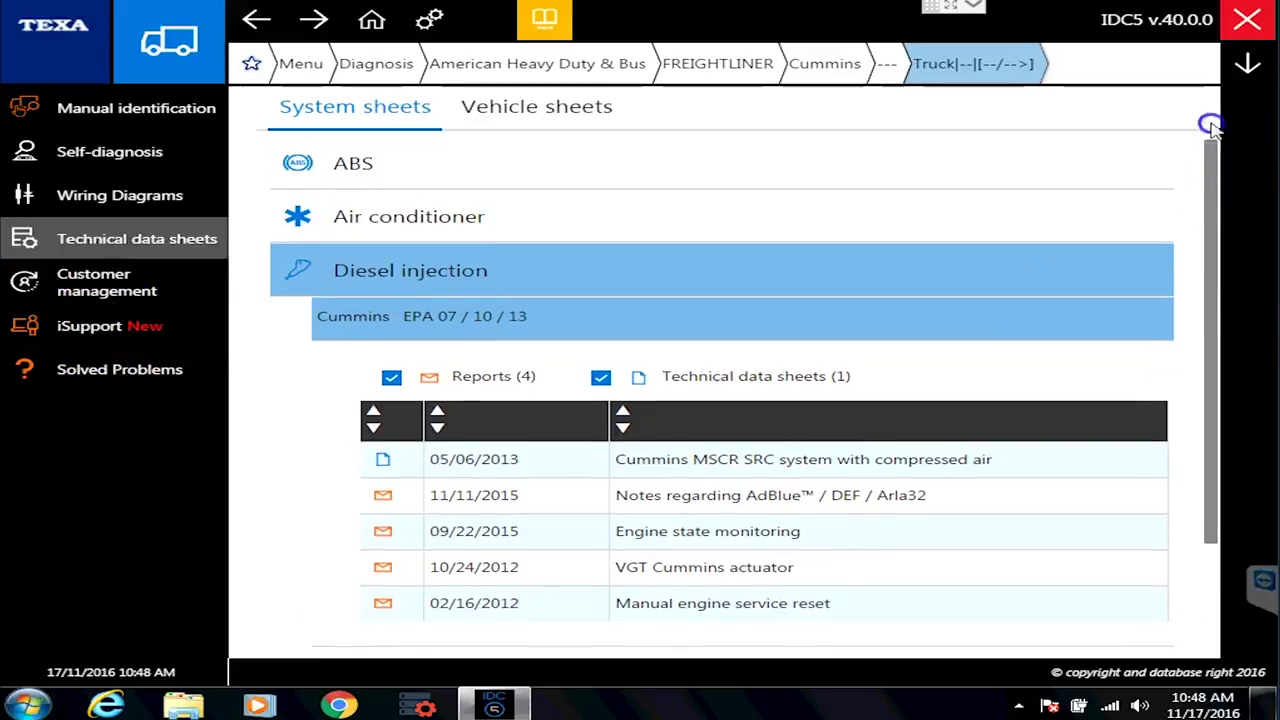
left_click(353, 288)
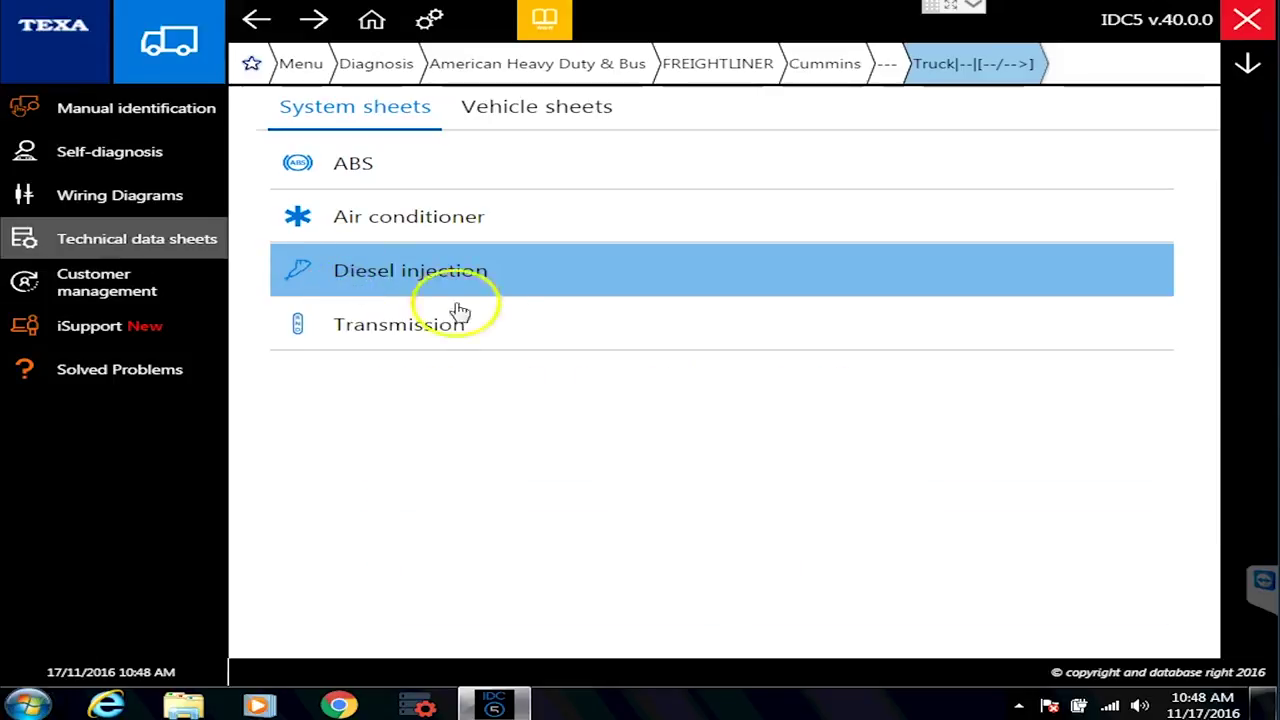